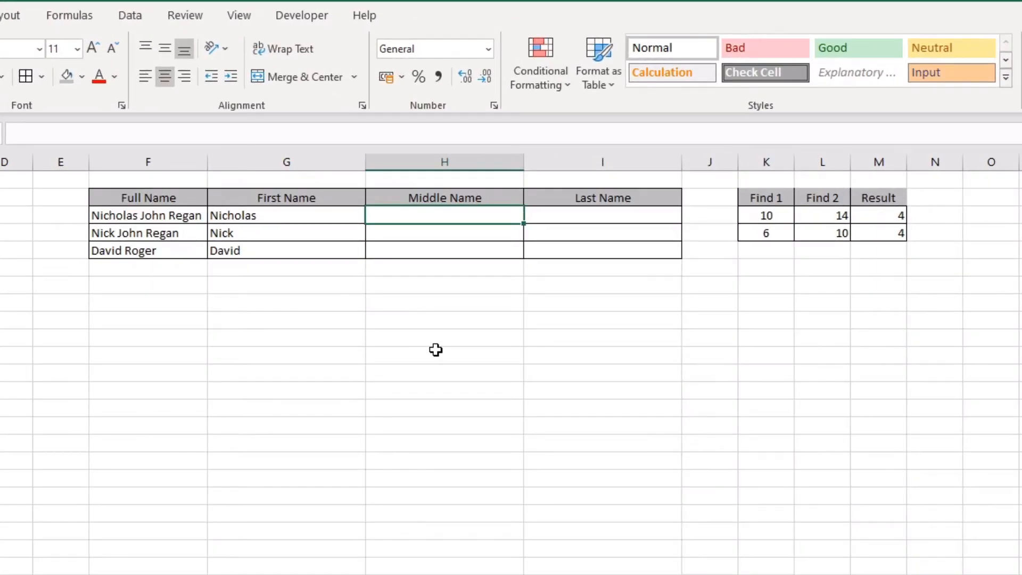
# Enter =MID(F3,10,4) in H3 to extract the middle name from the first full name.
pyautogui.write('=')
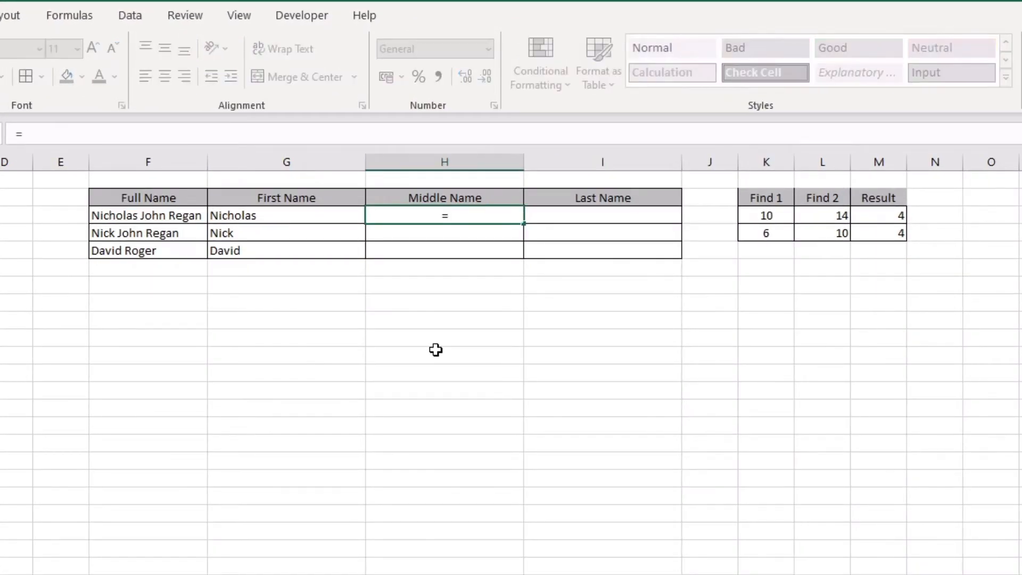
pyautogui.write('mid(')
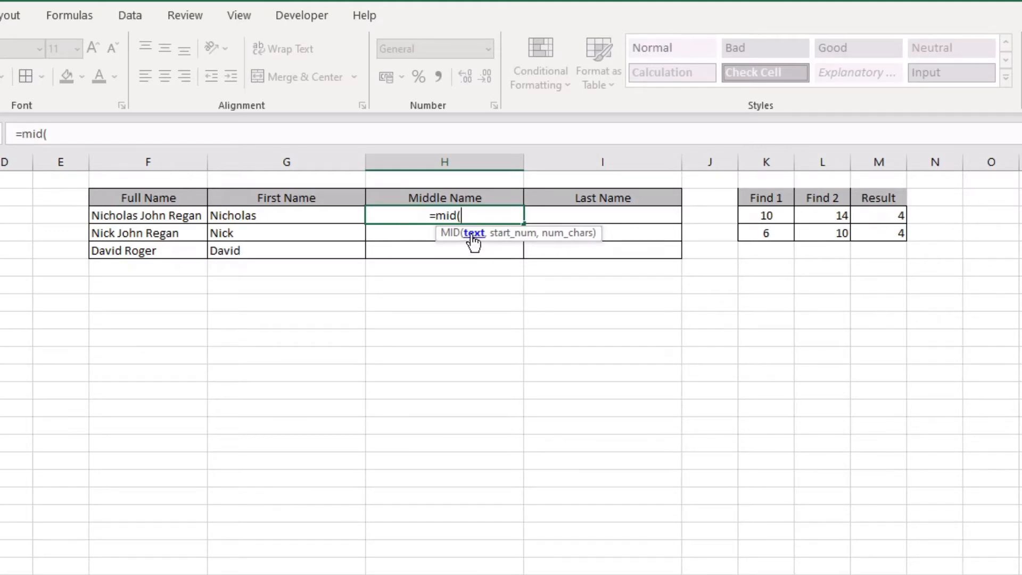
pyautogui.click(151, 210)
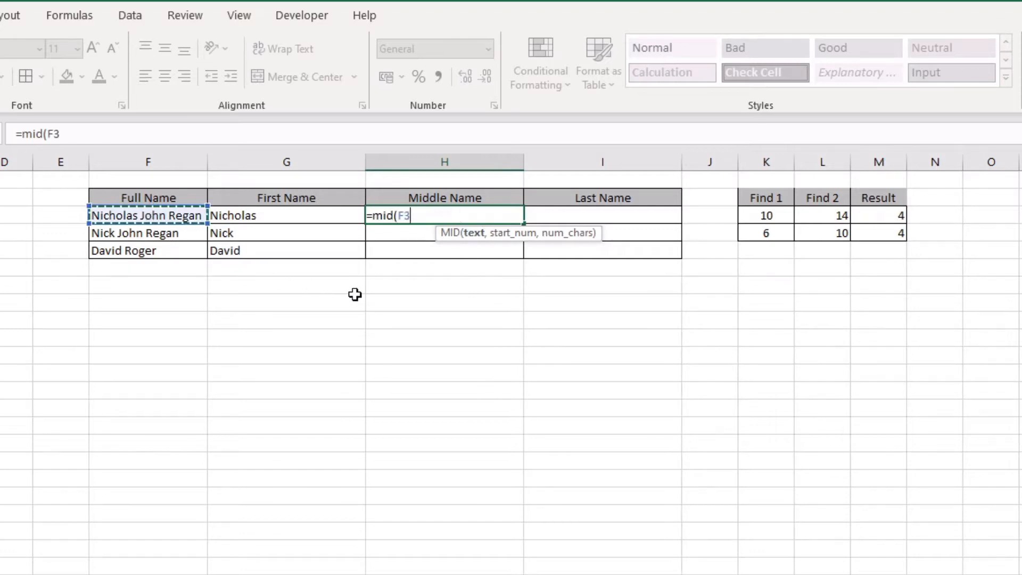
pyautogui.write(',')
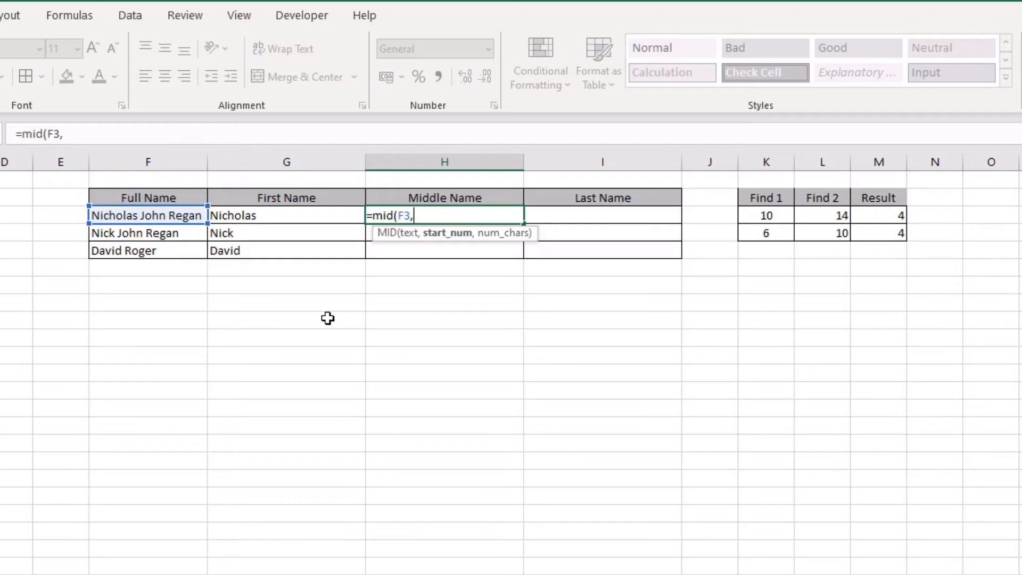
pyautogui.write('10,')
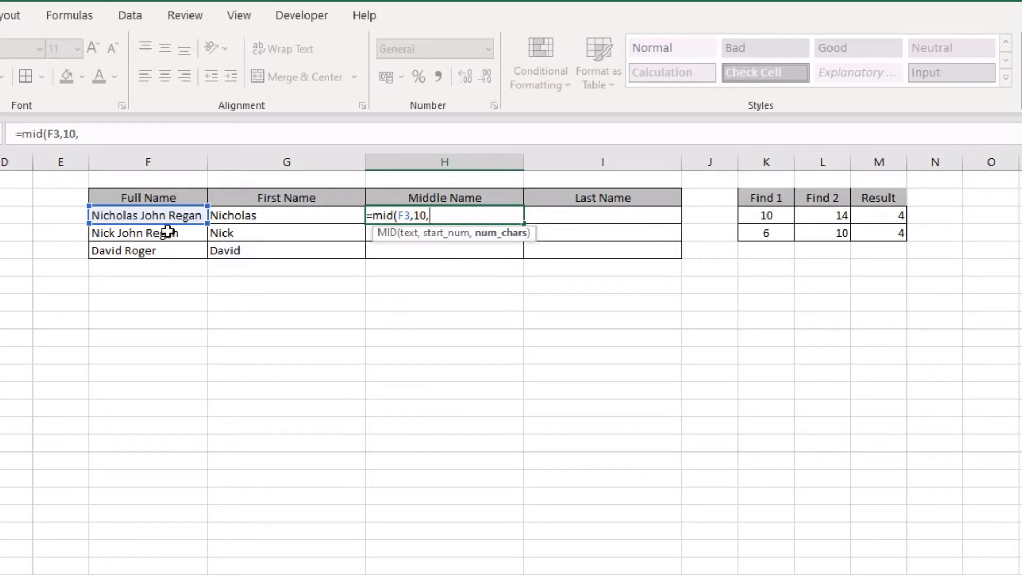
pyautogui.write('4)')
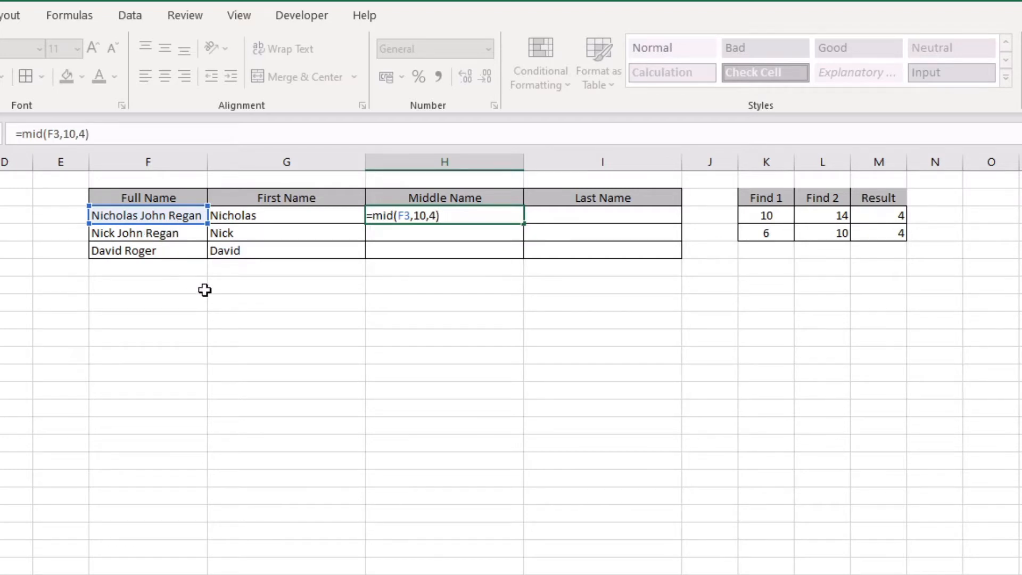
pyautogui.press('Return')
pyautogui.click(472, 220)
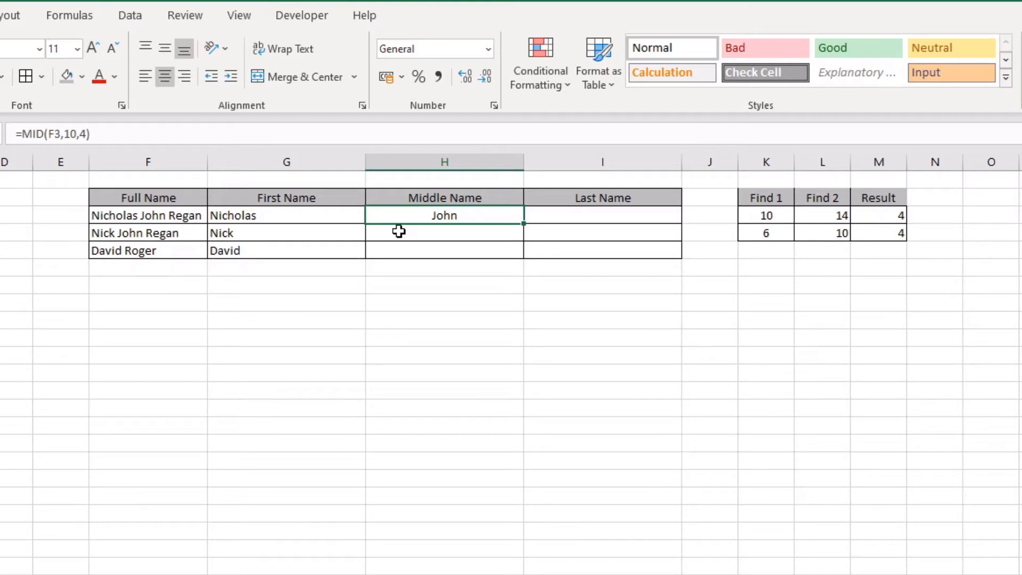
# Try filling the middle name formula down to H4:H5, and clear those two copies.
pyautogui.moveTo(524, 223); pyautogui.dragTo(513, 251)
pyautogui.click(464, 284)
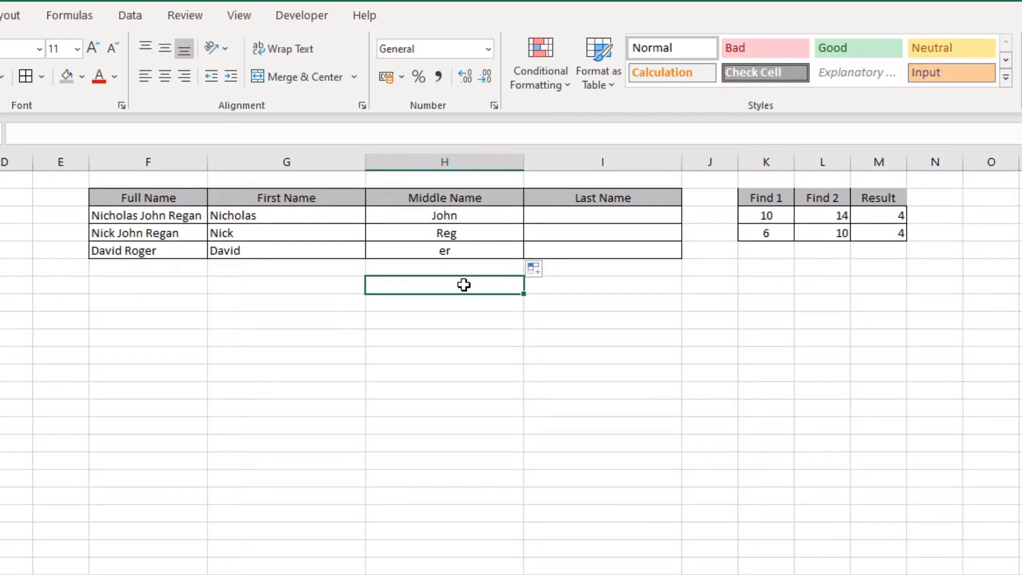
pyautogui.moveTo(464, 236); pyautogui.dragTo(468, 246)
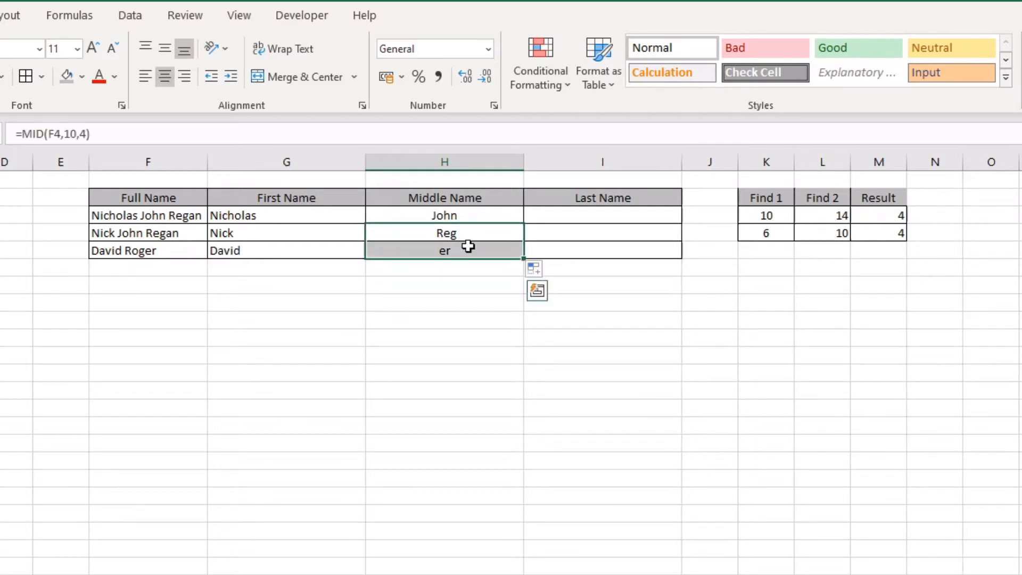
pyautogui.press('Delete')
pyautogui.click(723, 282)
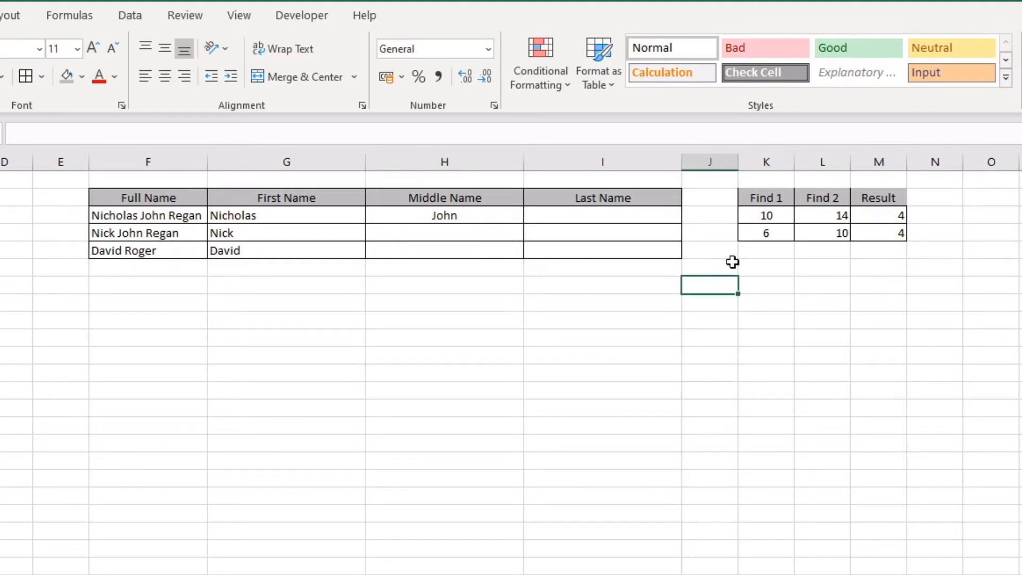
# Examine the Find 1 formula in K3, including its find_text, its within_text reference F3 and the +1 offset.
pyautogui.moveTo(753, 214); pyautogui.dragTo(894, 231)
pyautogui.click(870, 290)
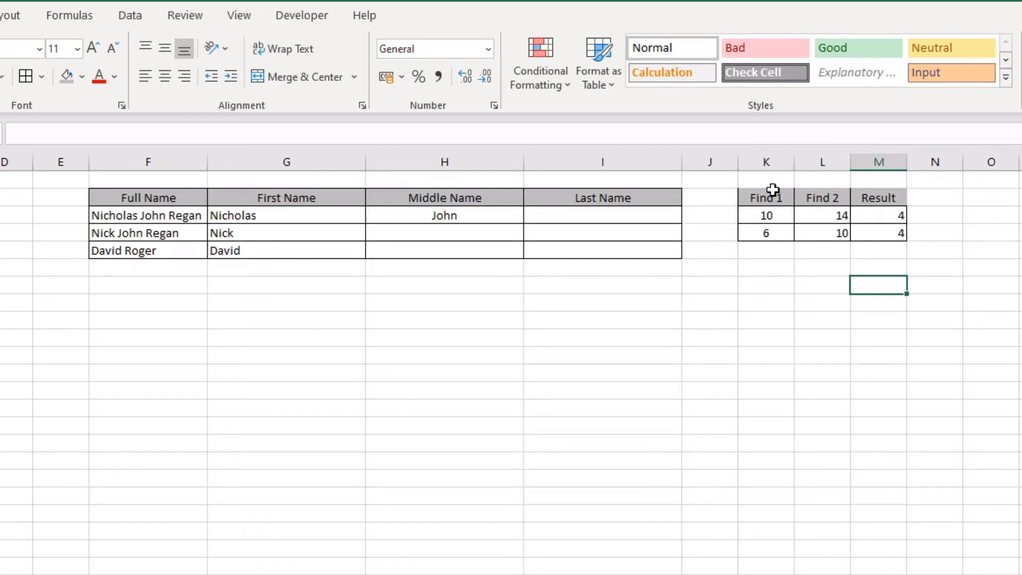
pyautogui.click(769, 217)
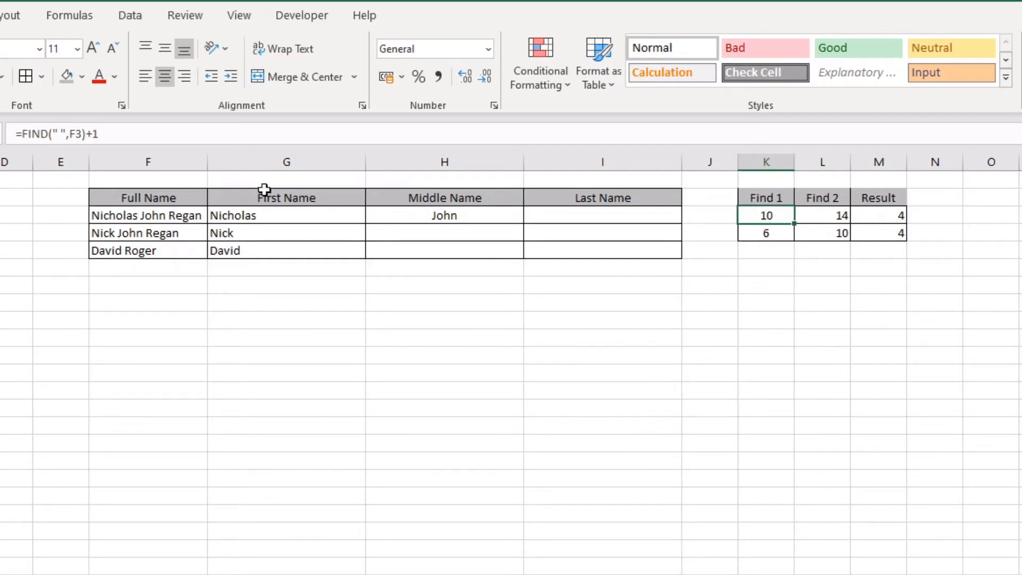
pyautogui.click(22, 137)
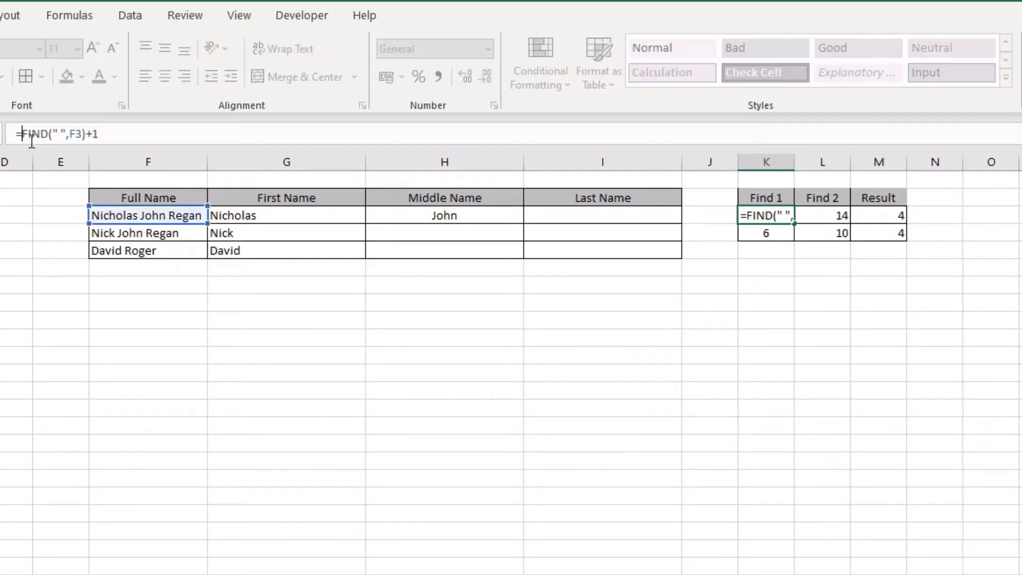
pyautogui.click(67, 134)
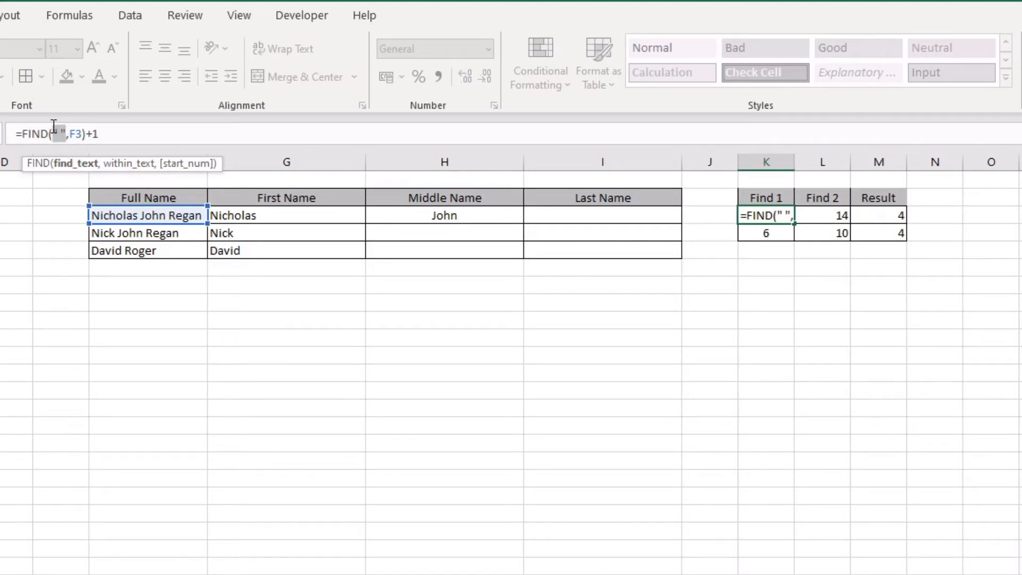
pyautogui.click(72, 133)
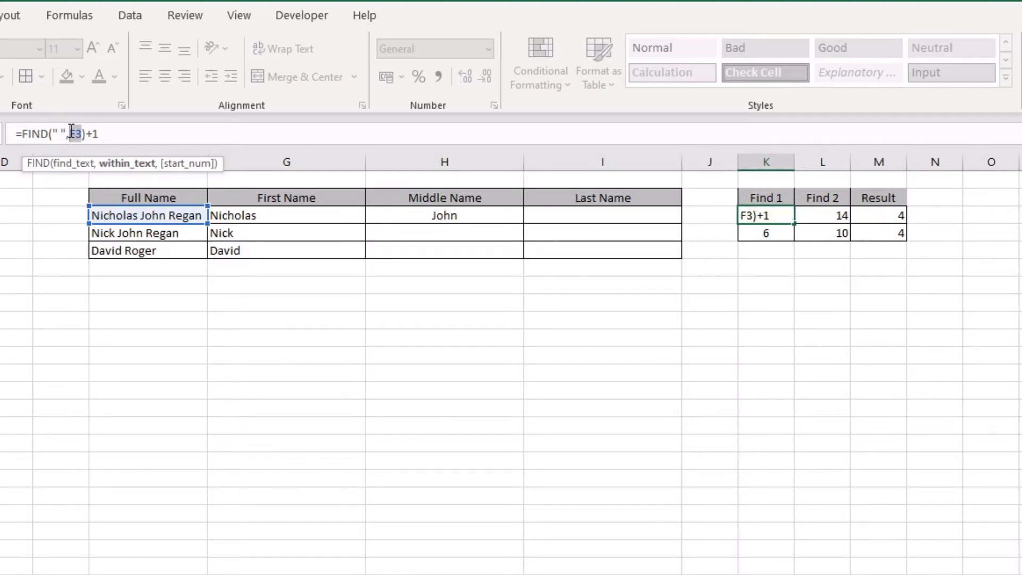
pyautogui.moveTo(106, 133); pyautogui.dragTo(91, 132)
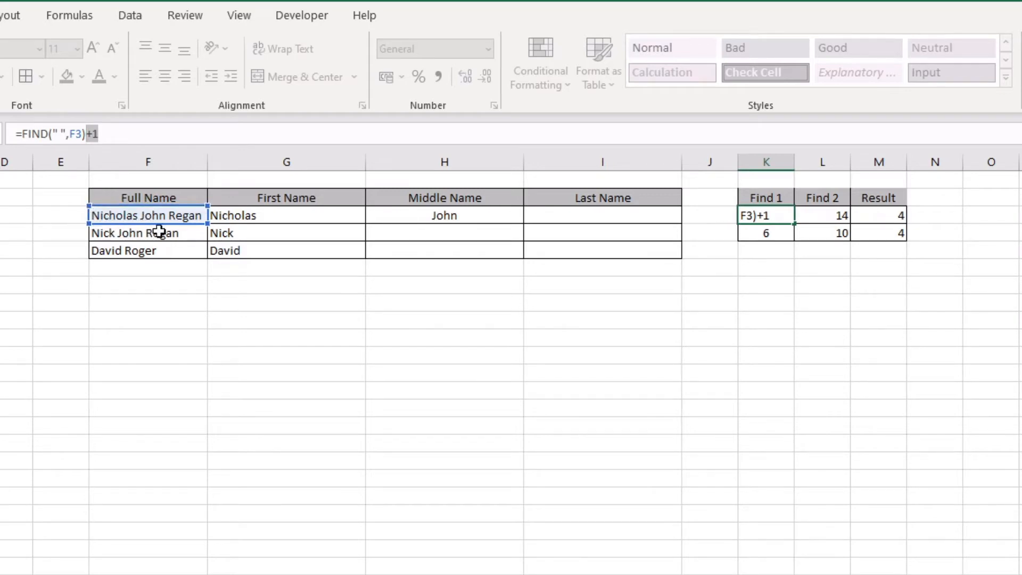
pyautogui.click(57, 133)
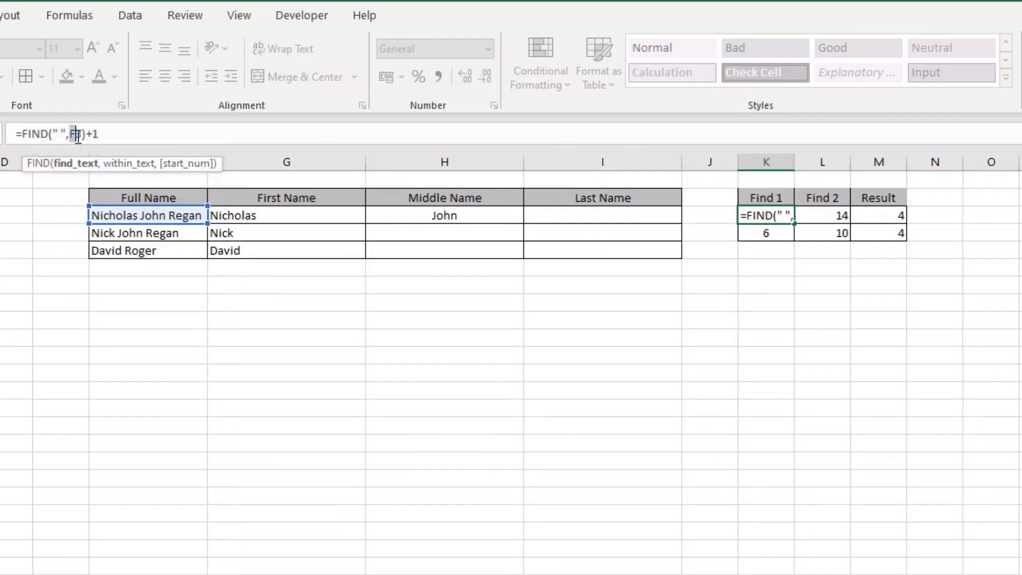
pyautogui.click(82, 134)
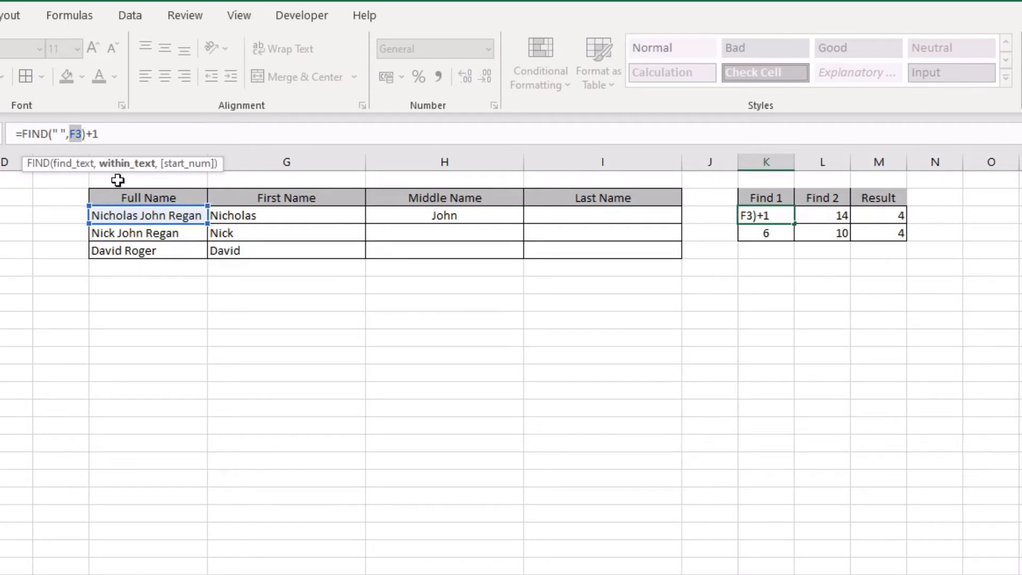
pyautogui.moveTo(87, 135); pyautogui.dragTo(100, 136)
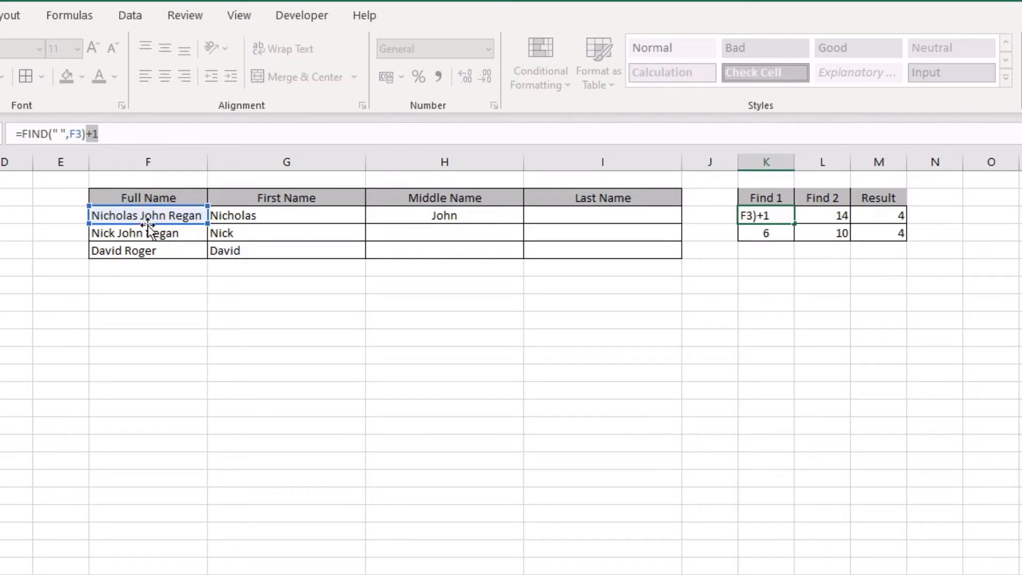
pyautogui.press('Return')
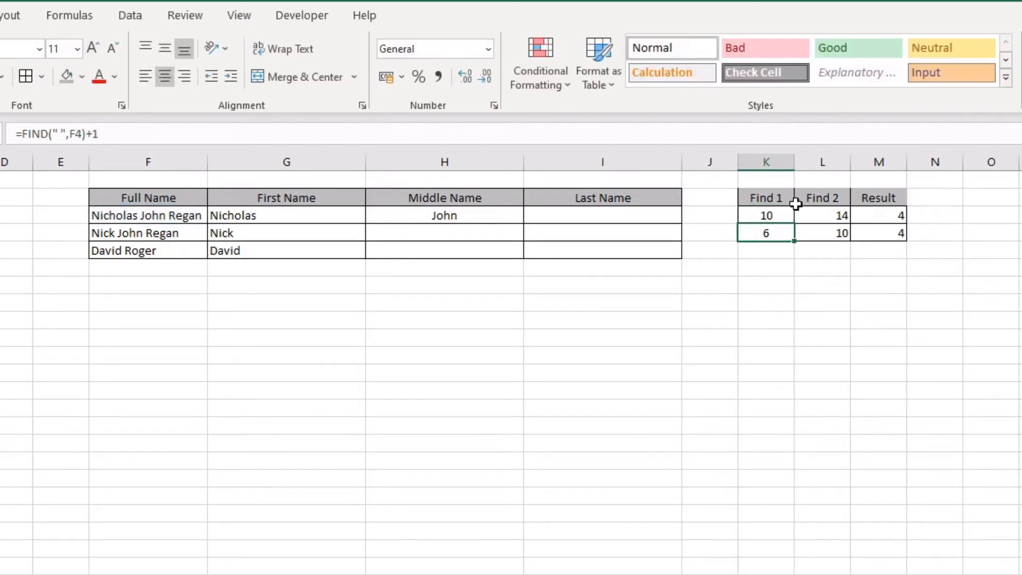
# Compare the start_num argument of the MID formula in H3 with the Find 1 formula in K3.
pyautogui.click(774, 216)
pyautogui.click(435, 213)
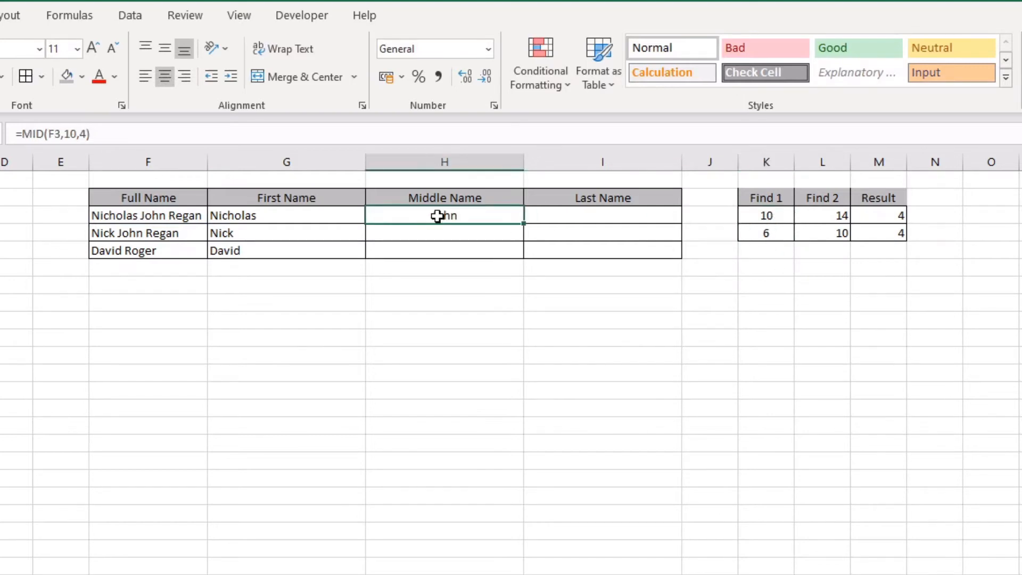
pyautogui.click(55, 135)
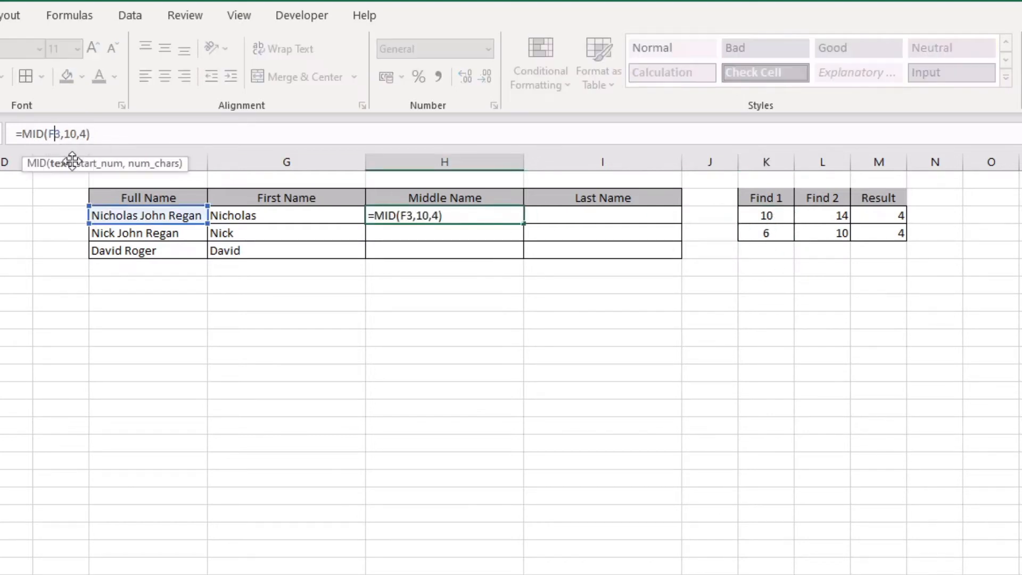
pyautogui.doubleClick(70, 134)
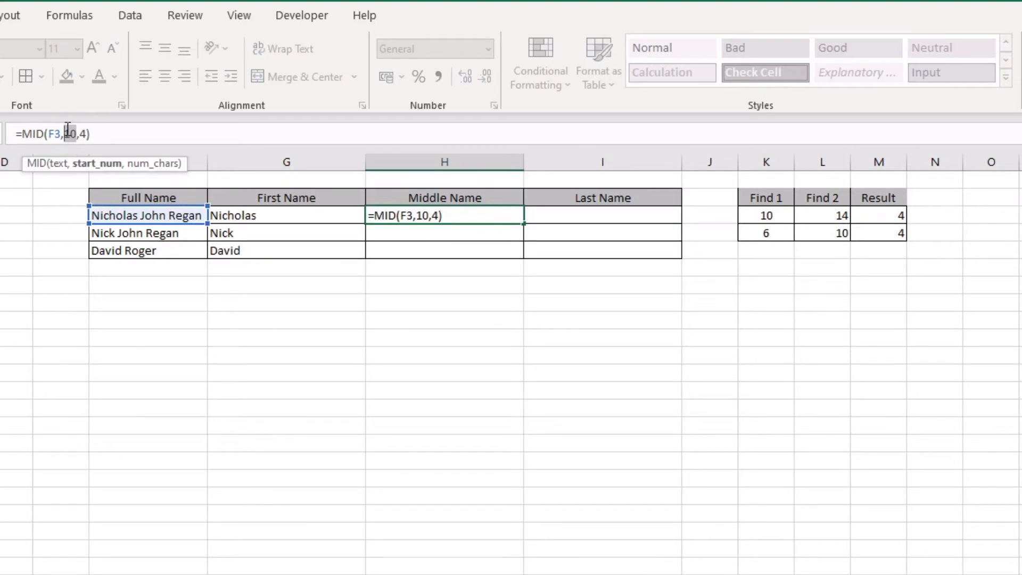
pyautogui.press('Escape')
pyautogui.click(757, 218)
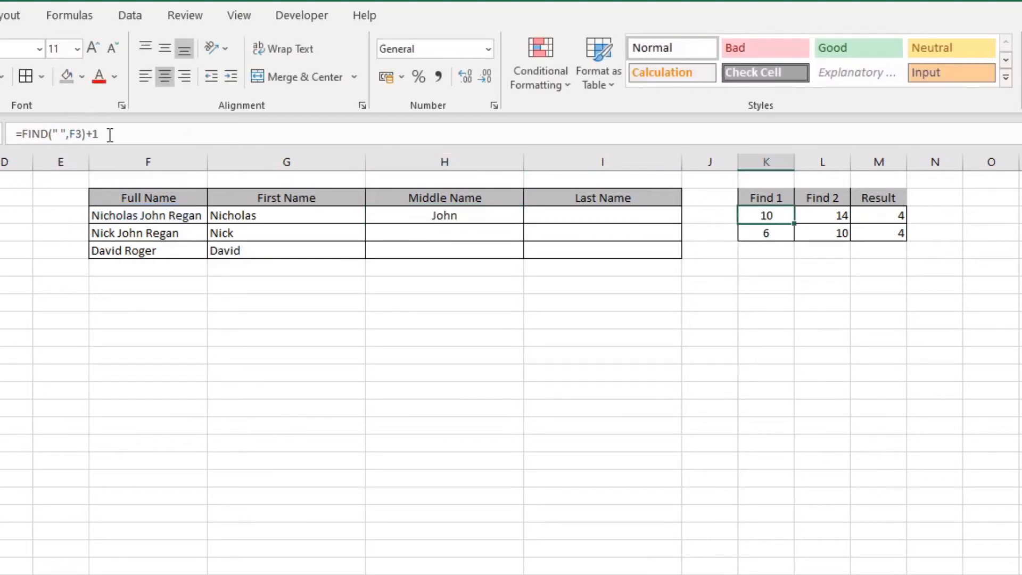
pyautogui.click(75, 133)
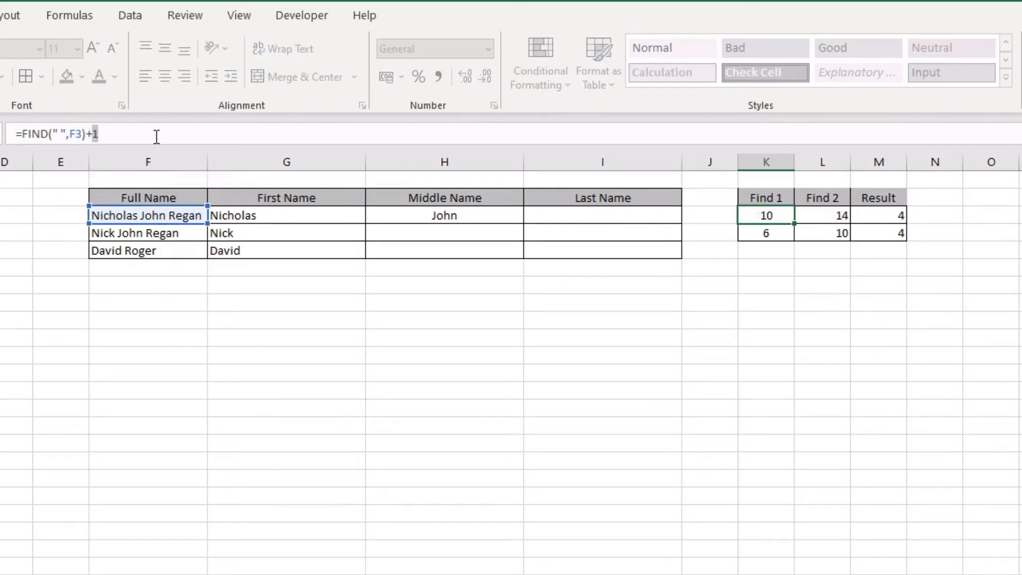
pyautogui.press('Escape')
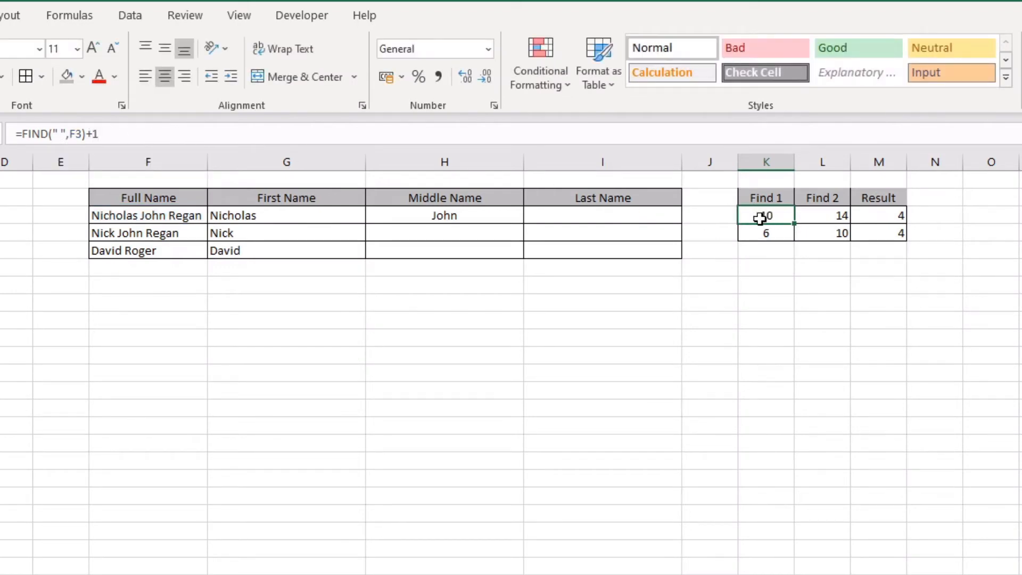
# Compare the Find 2 formula in L3 with the Find 1 formula in K3 to locate the shared FIND(" ",F3)+1 part.
pyautogui.click(821, 217)
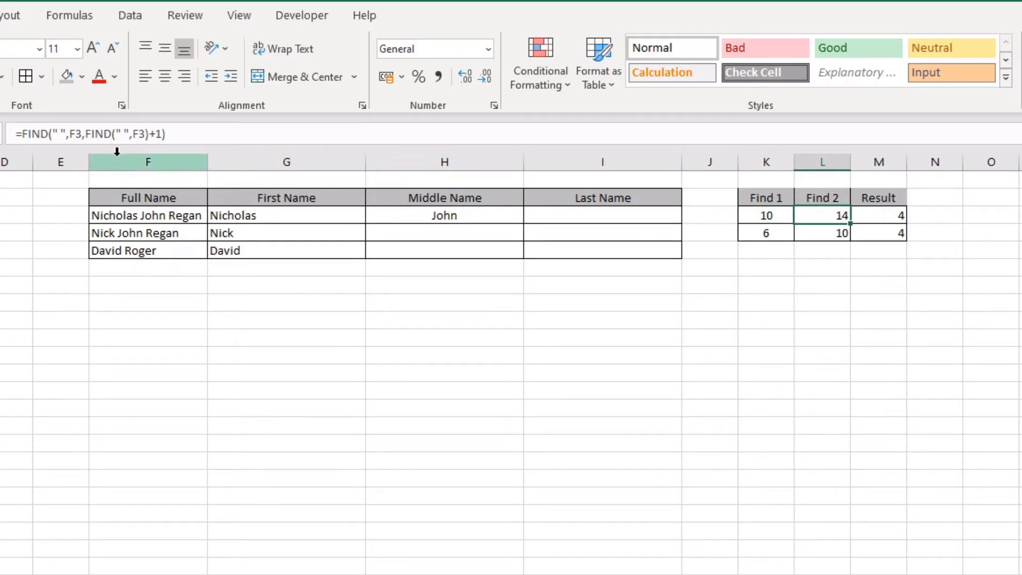
pyautogui.click(750, 216)
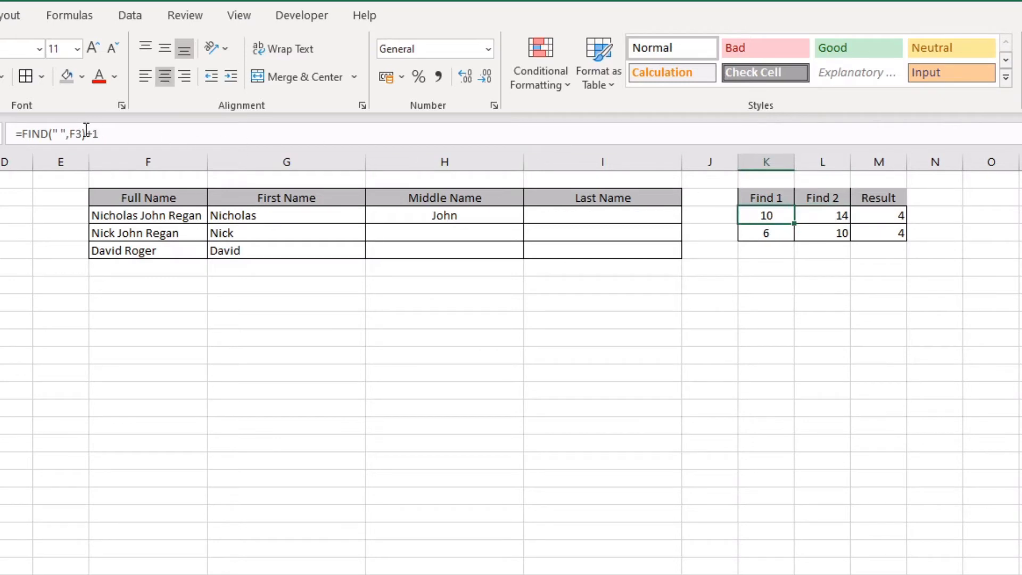
pyautogui.moveTo(106, 133); pyautogui.dragTo(23, 130)
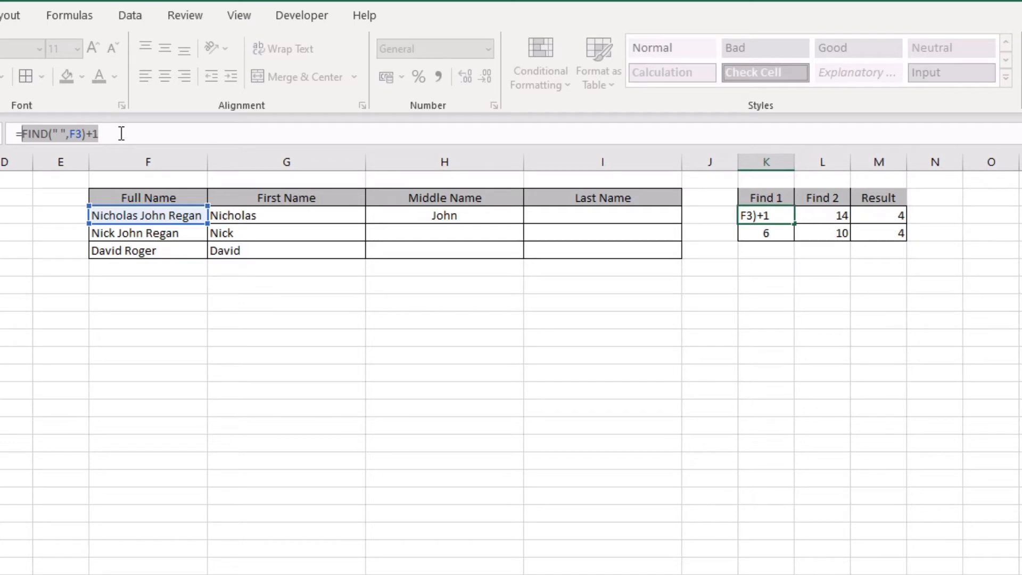
pyautogui.press('Escape')
pyautogui.click(806, 216)
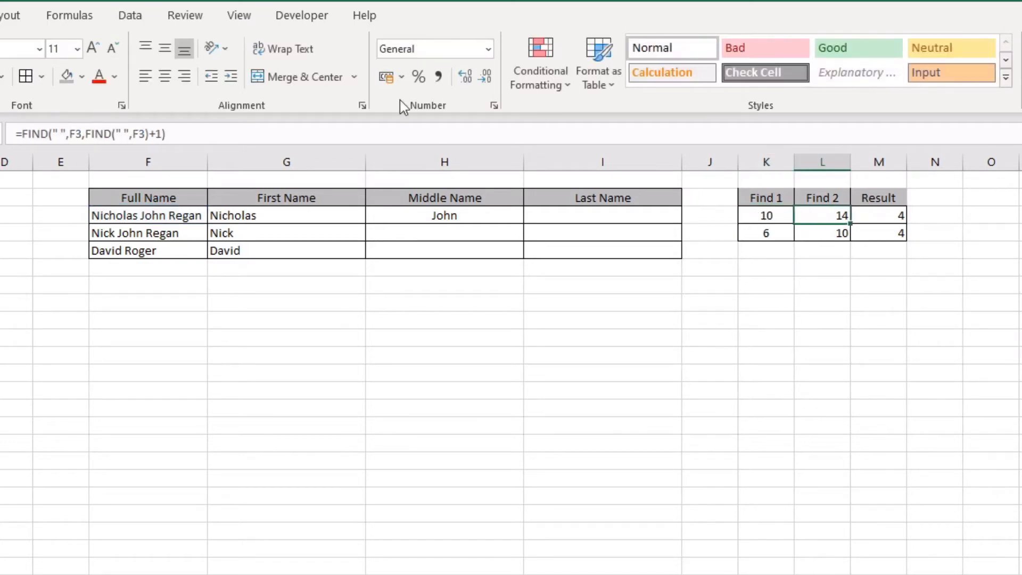
# Examine the find_text, within_text and nested start_num arguments of the Find 2 formula in L3.
pyautogui.click(162, 133)
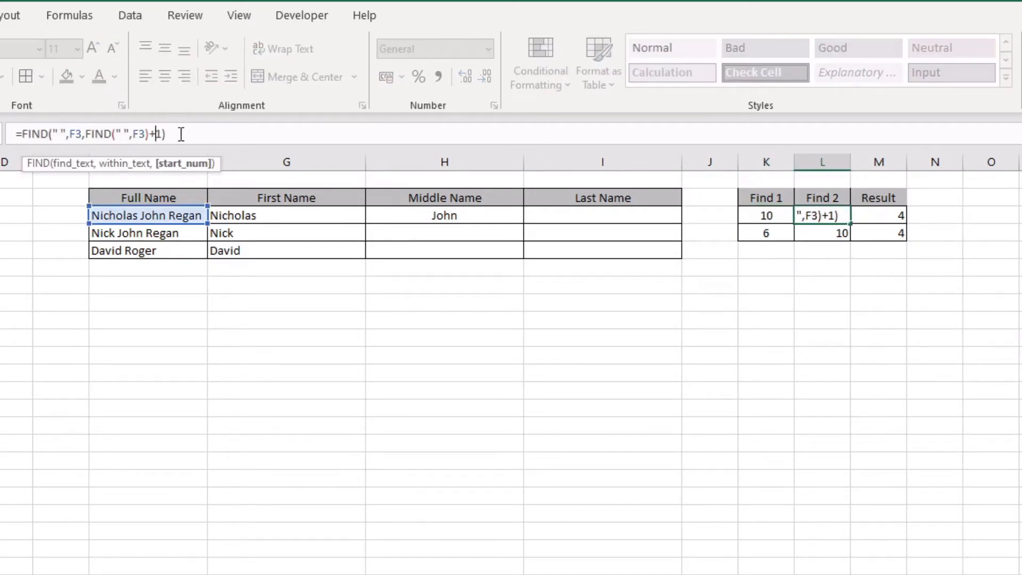
pyautogui.click(41, 134)
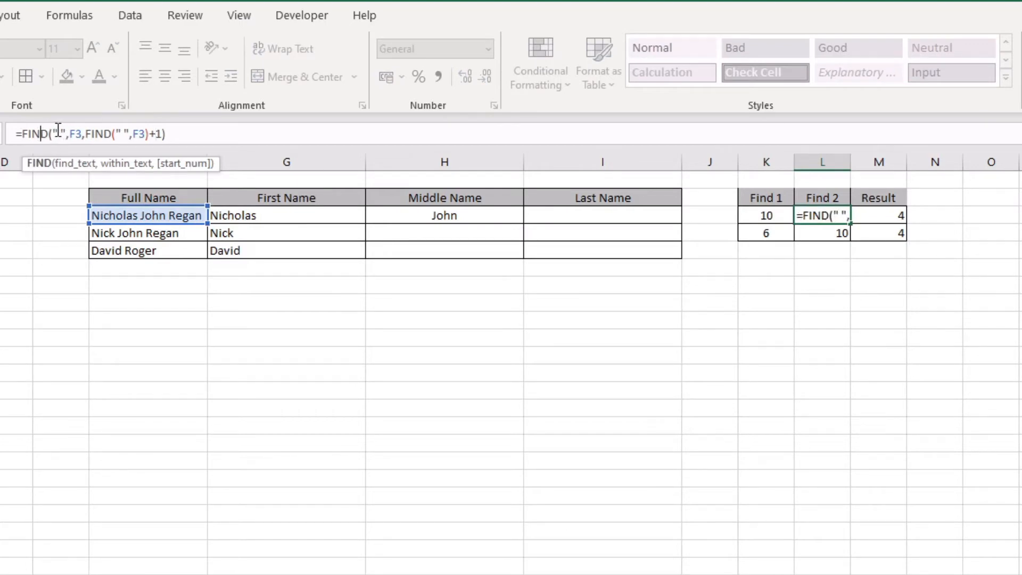
pyautogui.moveTo(55, 132); pyautogui.dragTo(62, 132)
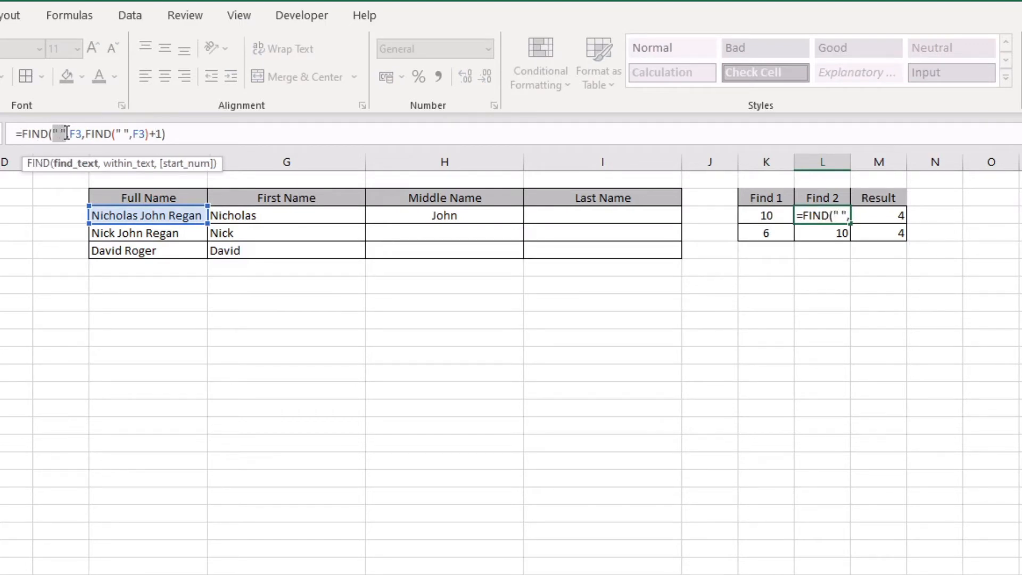
pyautogui.moveTo(71, 133); pyautogui.dragTo(83, 134)
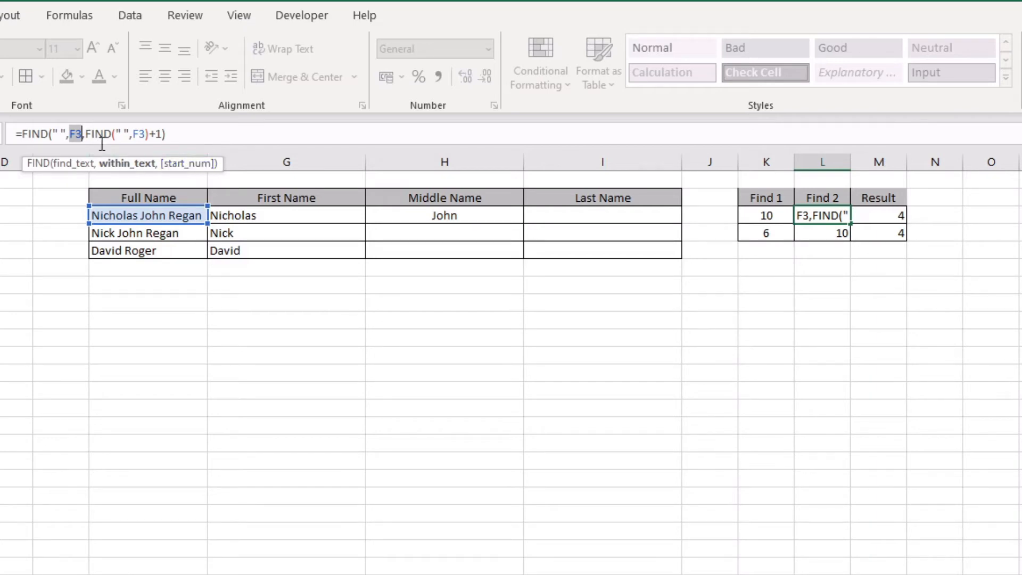
pyautogui.click(87, 134)
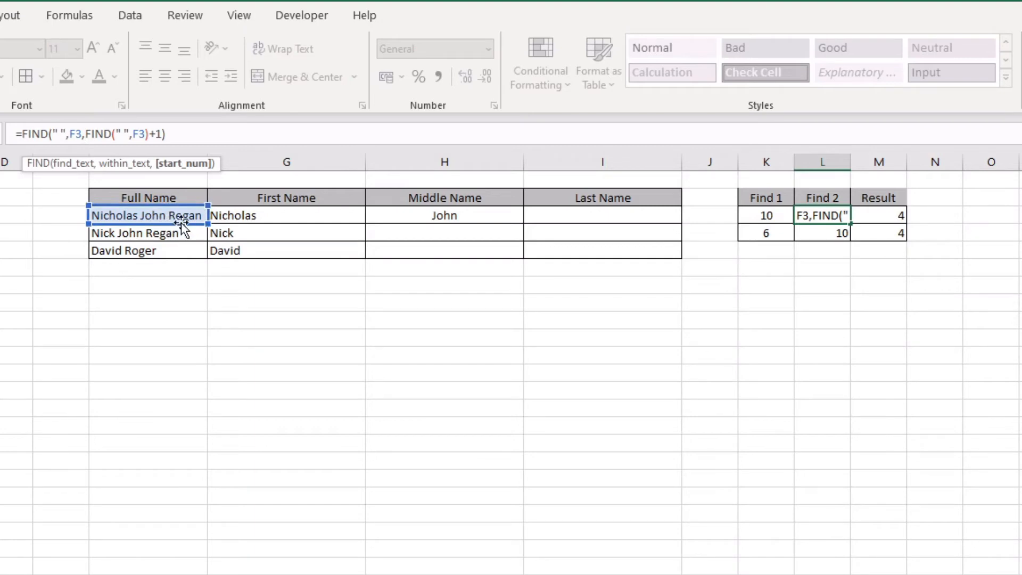
pyautogui.click(182, 133)
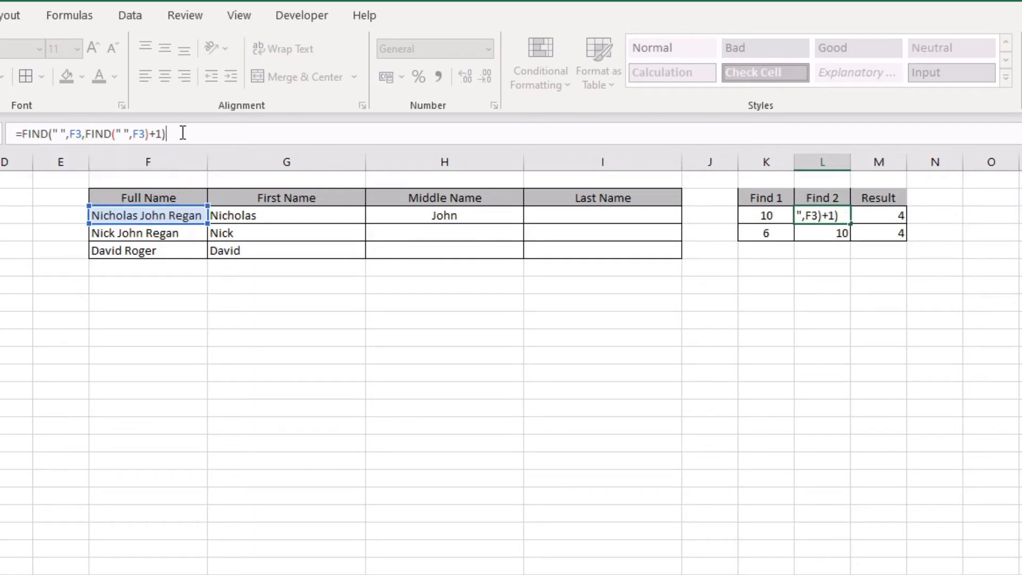
pyautogui.press('Return')
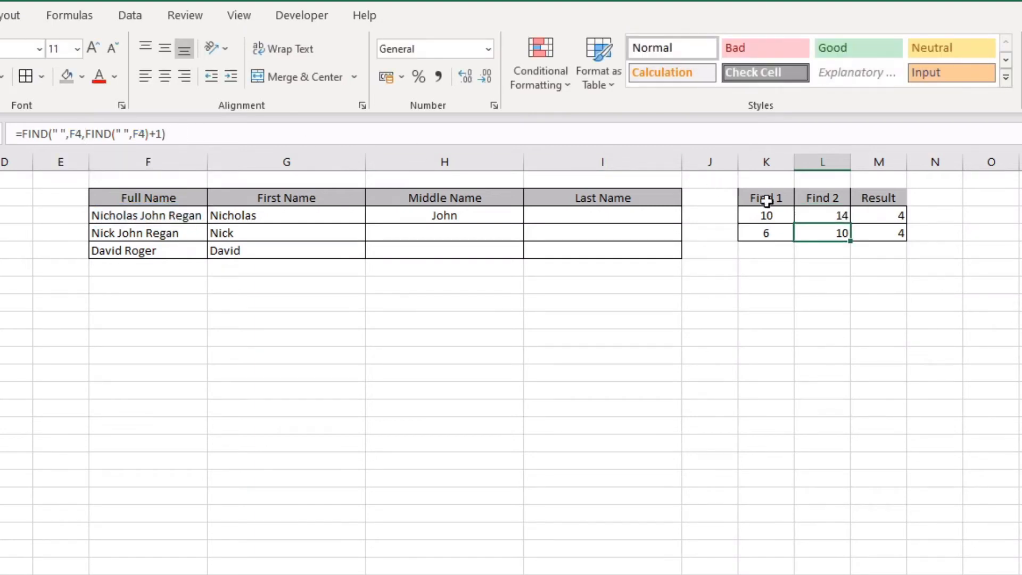
# Examine the Result formula in M3 and the Find 1 and Find 2 cells it subtracts.
pyautogui.click(830, 217)
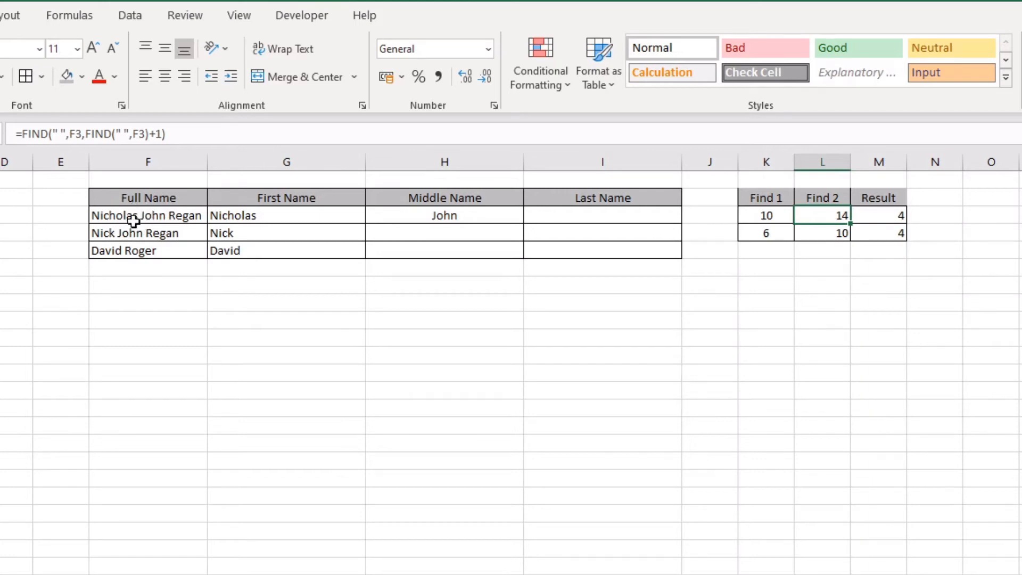
pyautogui.click(883, 213)
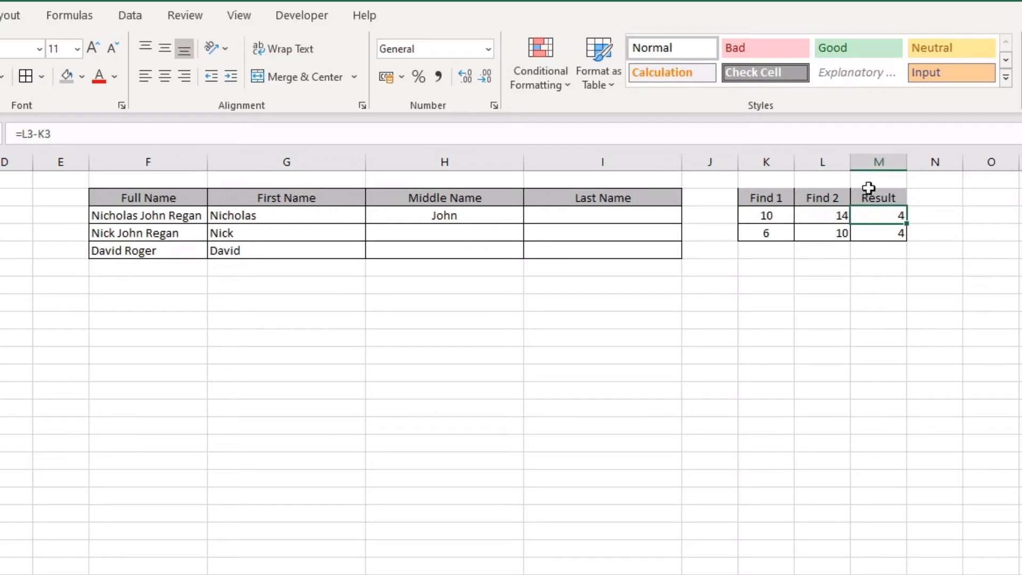
pyautogui.click(695, 141)
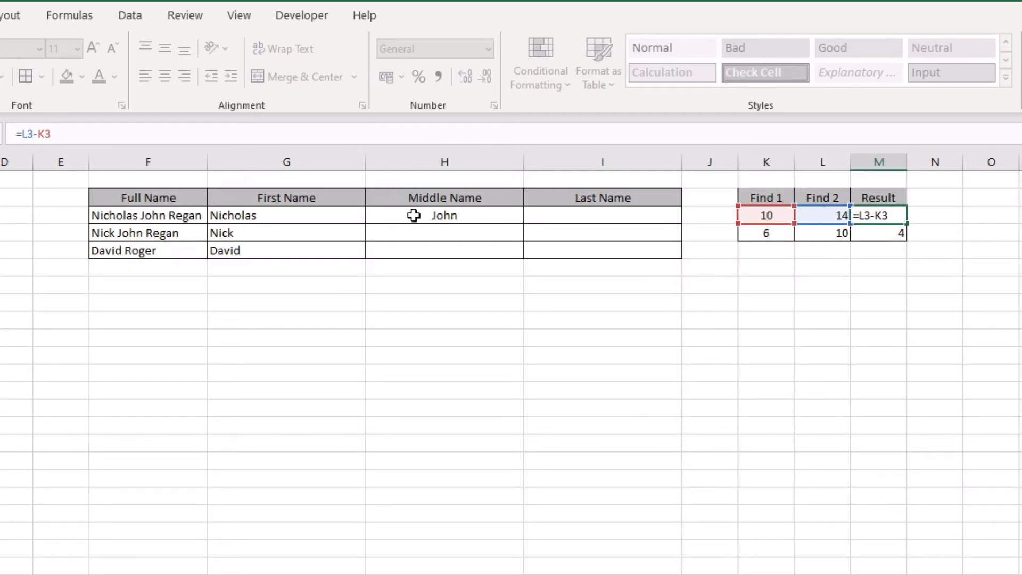
pyautogui.press('Escape')
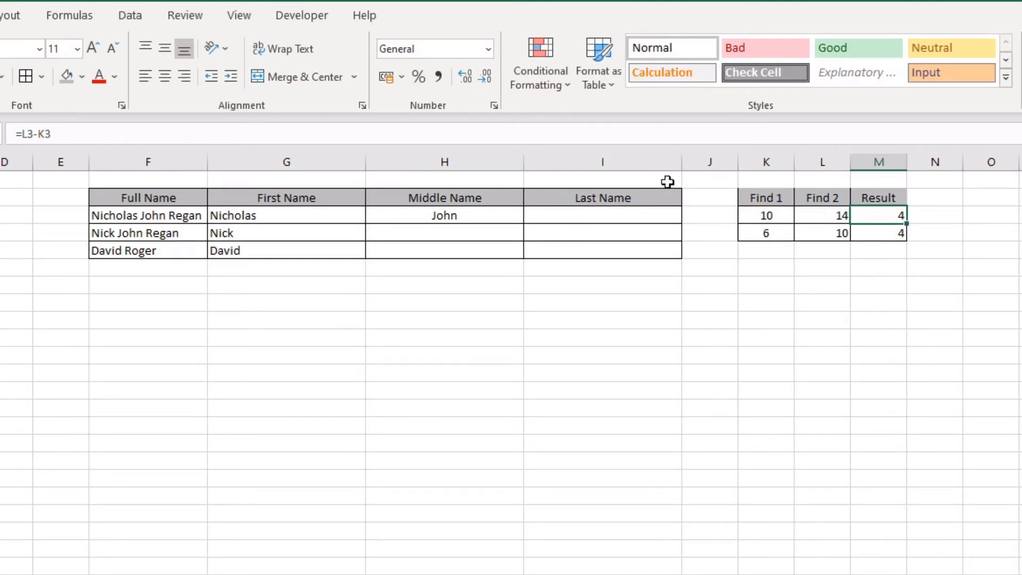
pyautogui.click(834, 216)
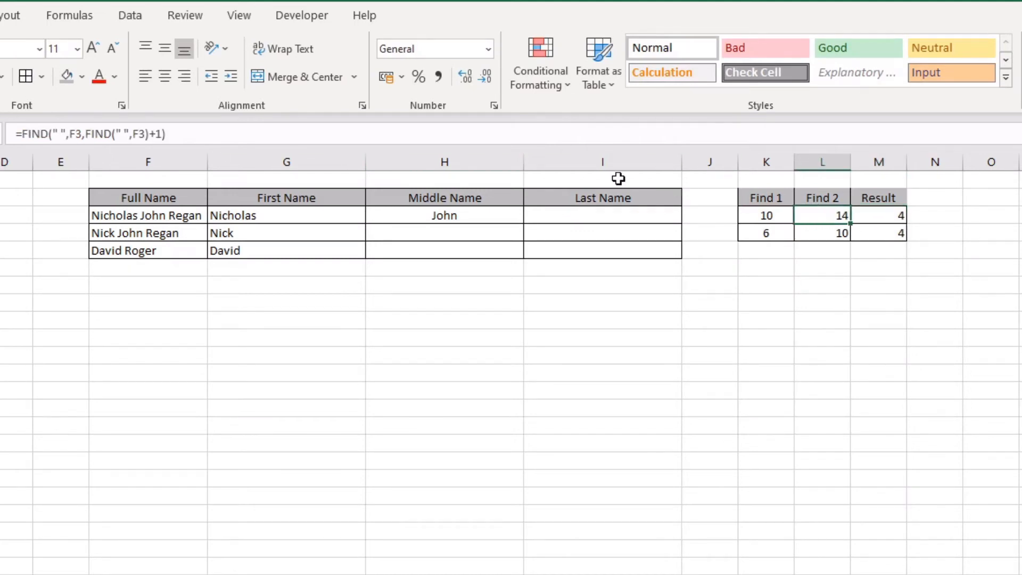
# Copy the expression FIND(" ",F3)+1 from the Find 1 formula in K3, leaving the cell unchanged.
pyautogui.click(768, 217)
pyautogui.moveTo(129, 134); pyautogui.dragTo(25, 135)
pyautogui.hotkey('ctrl', 'c')
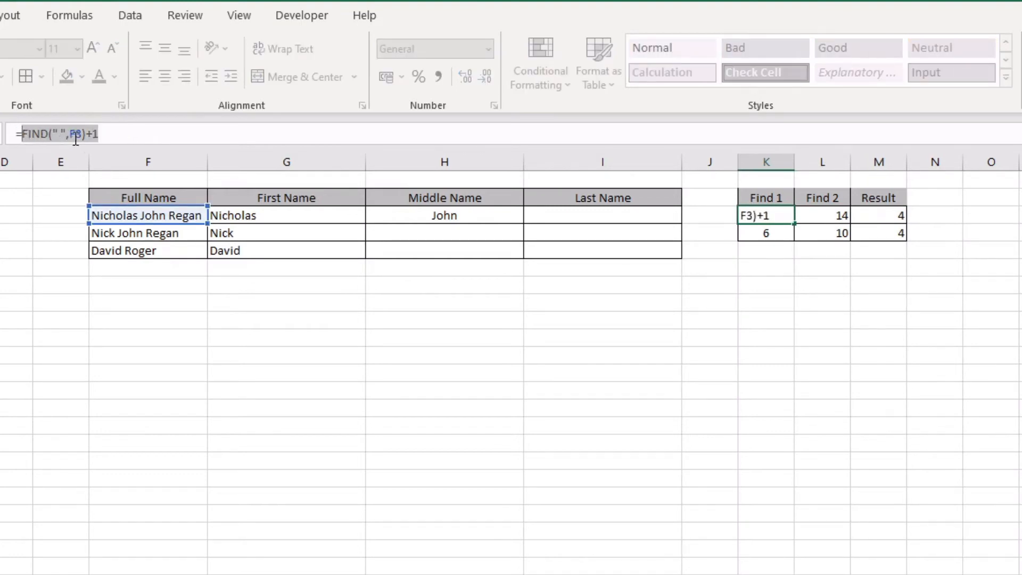
pyautogui.press('Escape')
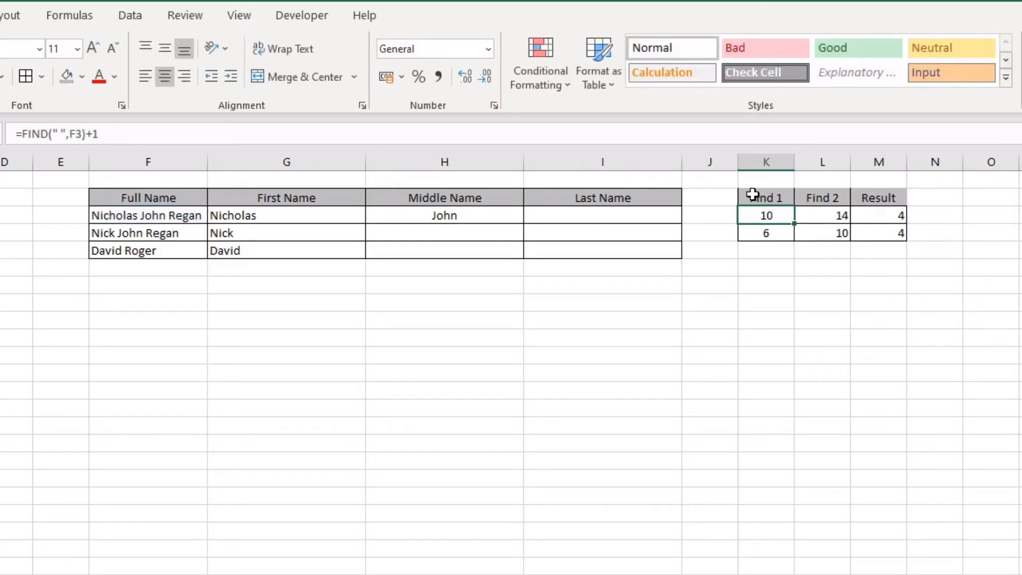
# Try subtracting FIND(" ",F3)+1 without grouping brackets at the end of the Find 2 formula in L3, and undo that change.
pyautogui.click(832, 213)
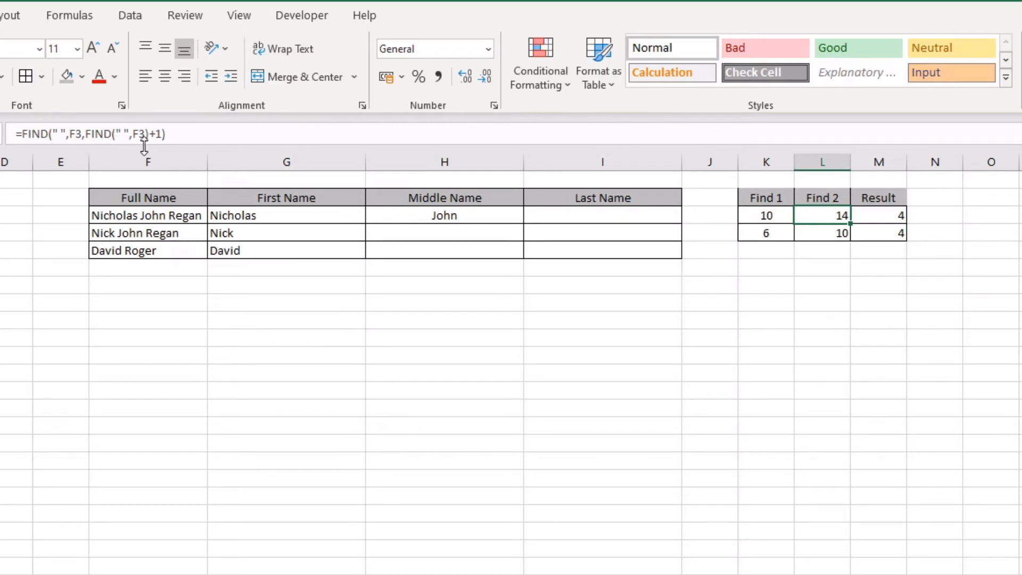
pyautogui.click(180, 134)
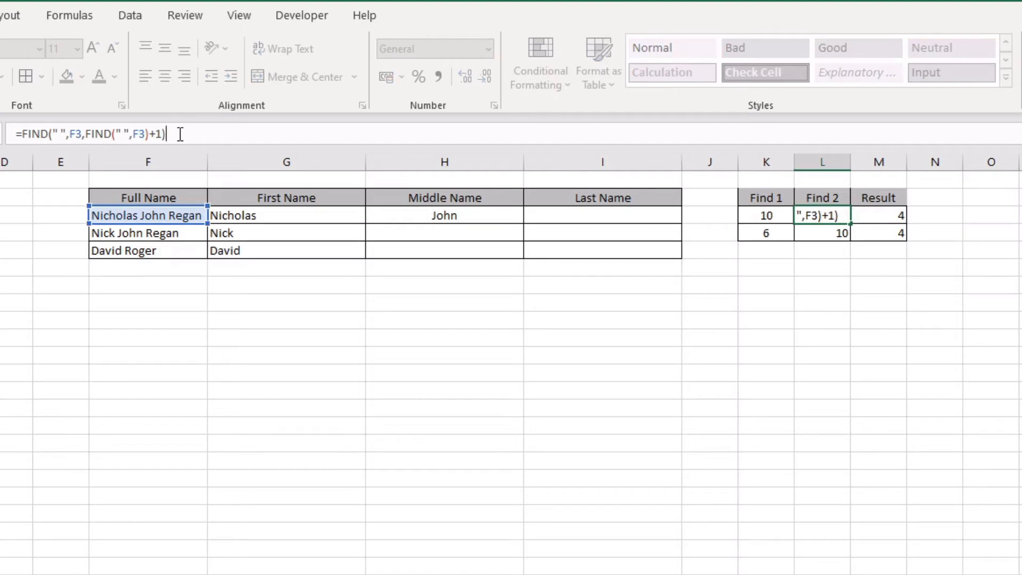
pyautogui.hotkey('ctrl', 'v')
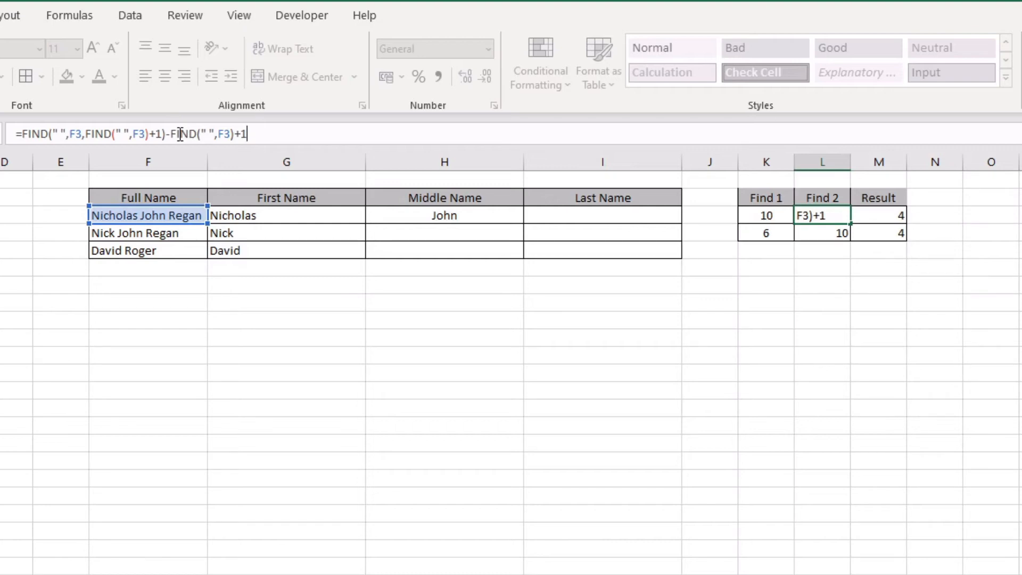
pyautogui.write(')')
pyautogui.press('Return')
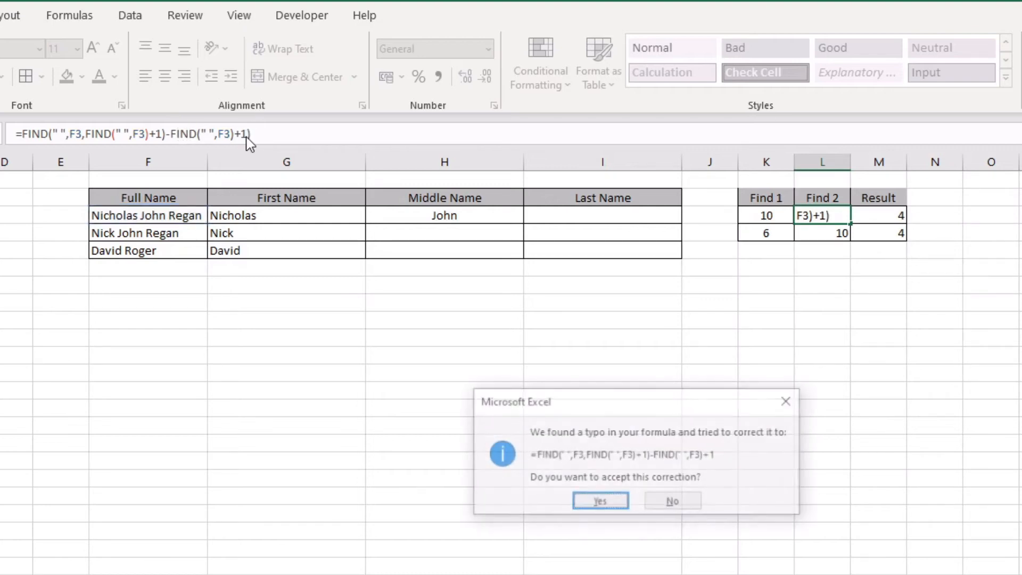
pyautogui.press('Return')
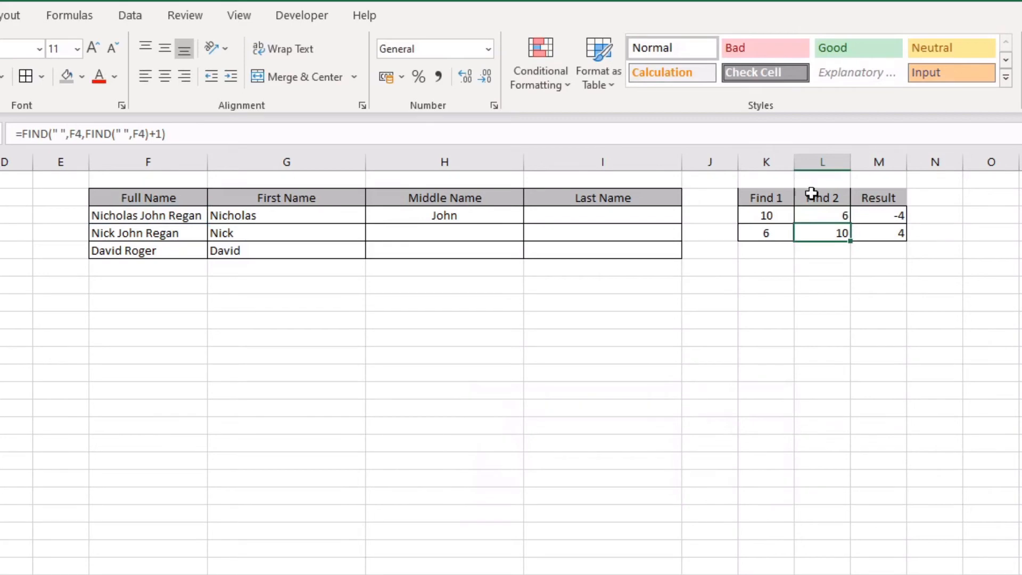
pyautogui.click(831, 216)
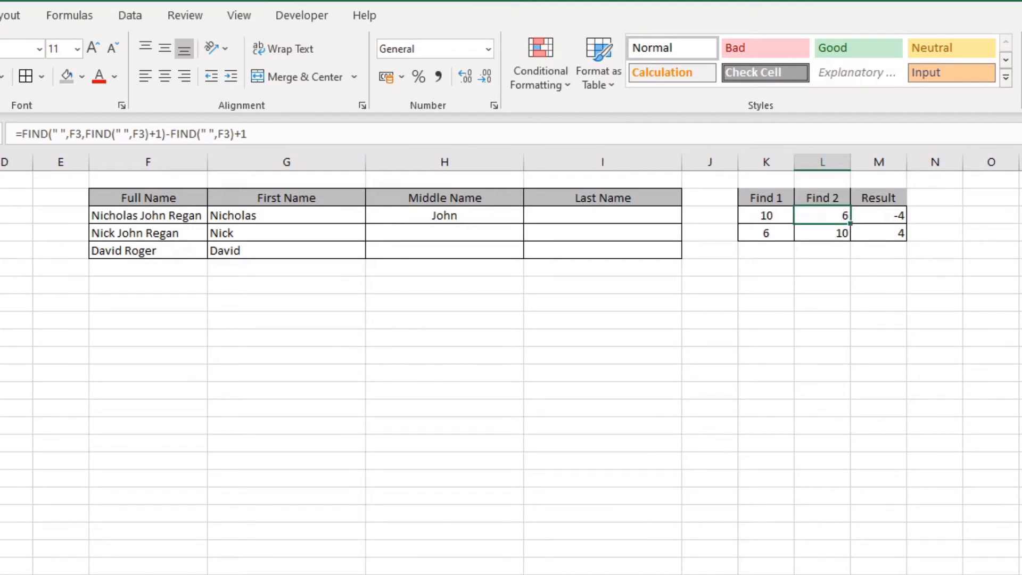
pyautogui.hotkey('ctrl', 'z')
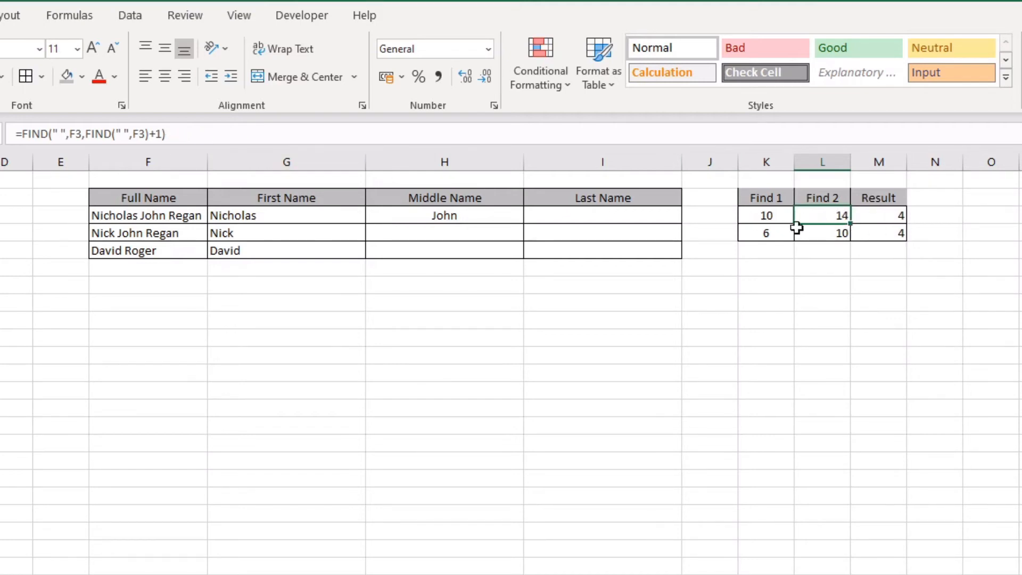
# Change the L3 formula to =(FIND(" ",F3,FIND(" ",F3)+1))-(FIND(" ",F3)+1), with both parts in brackets.
pyautogui.click(181, 135)
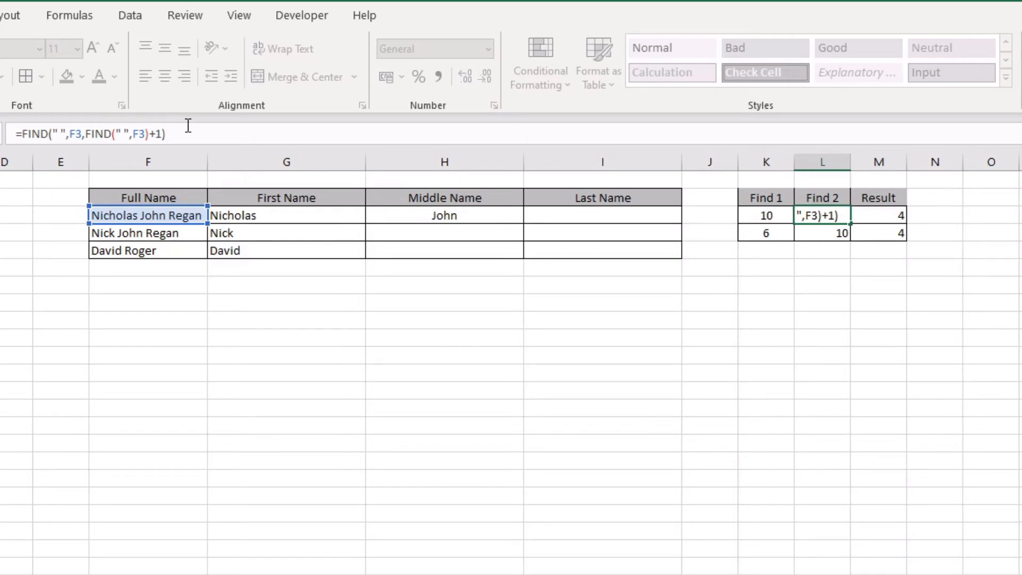
pyautogui.click(31, 134)
pyautogui.write('(')
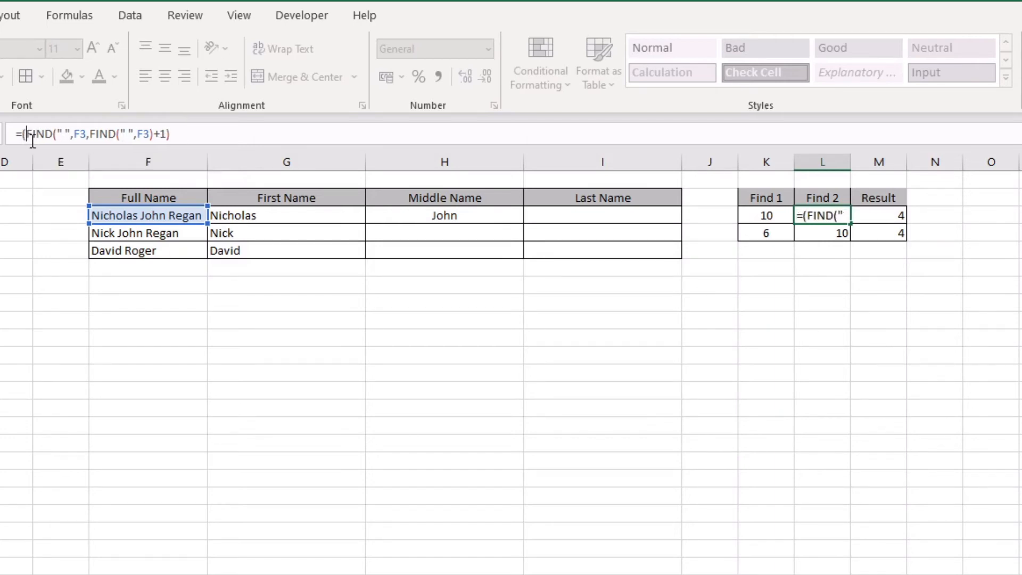
pyautogui.click(205, 138)
pyautogui.write(')-(FIND(" ",F3)+1')
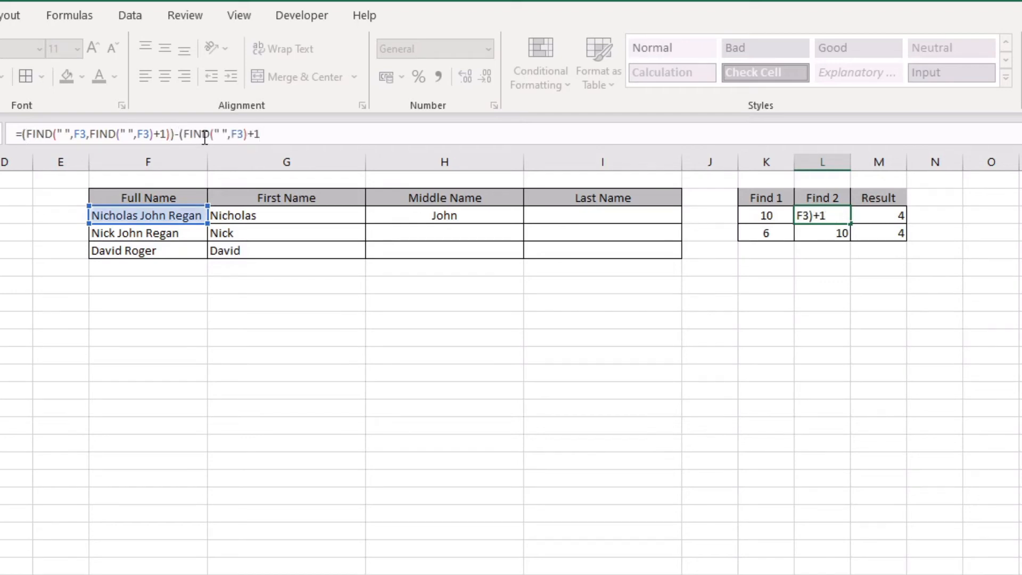
pyautogui.write(')')
pyautogui.press('Return')
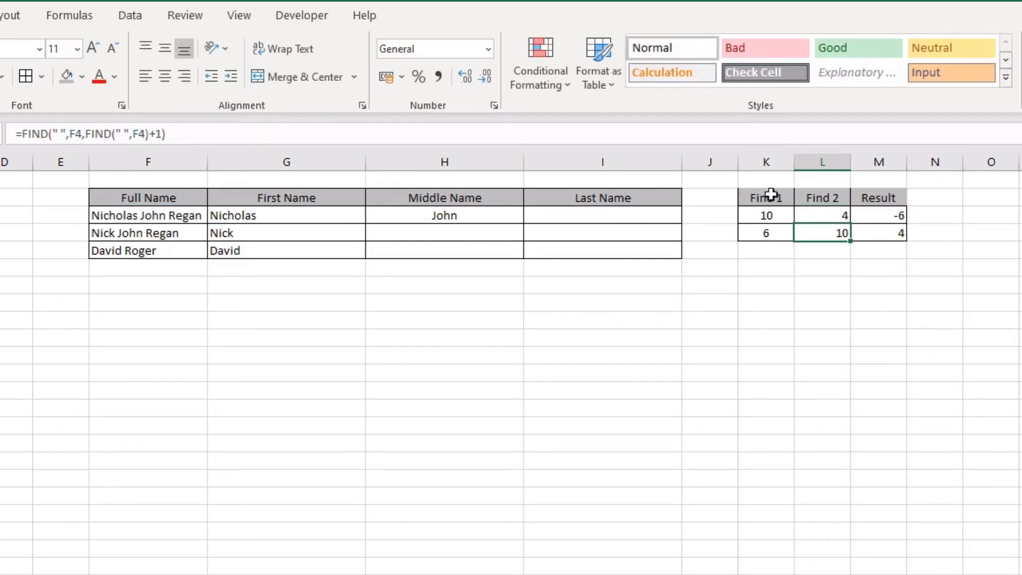
# Fill the bracketed subtraction formula from L3 down to L4.
pyautogui.click(842, 215)
pyautogui.moveTo(850, 224); pyautogui.dragTo(846, 245)
pyautogui.click(837, 255)
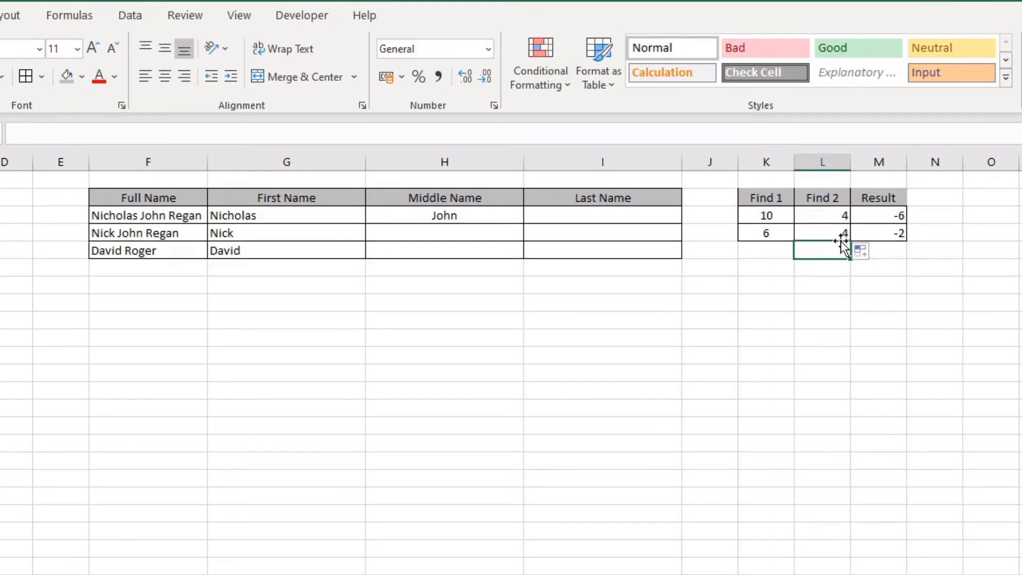
# Add a last name to the end of the full name in F5 so that it has three parts.
pyautogui.click(173, 250)
pyautogui.click(154, 140)
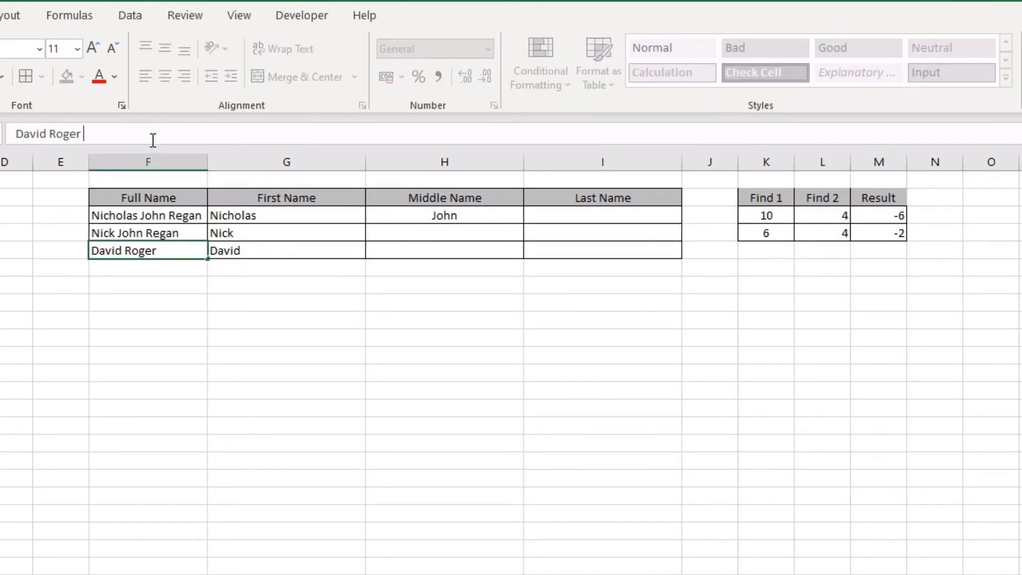
pyautogui.write('David')
pyautogui.press('Return')
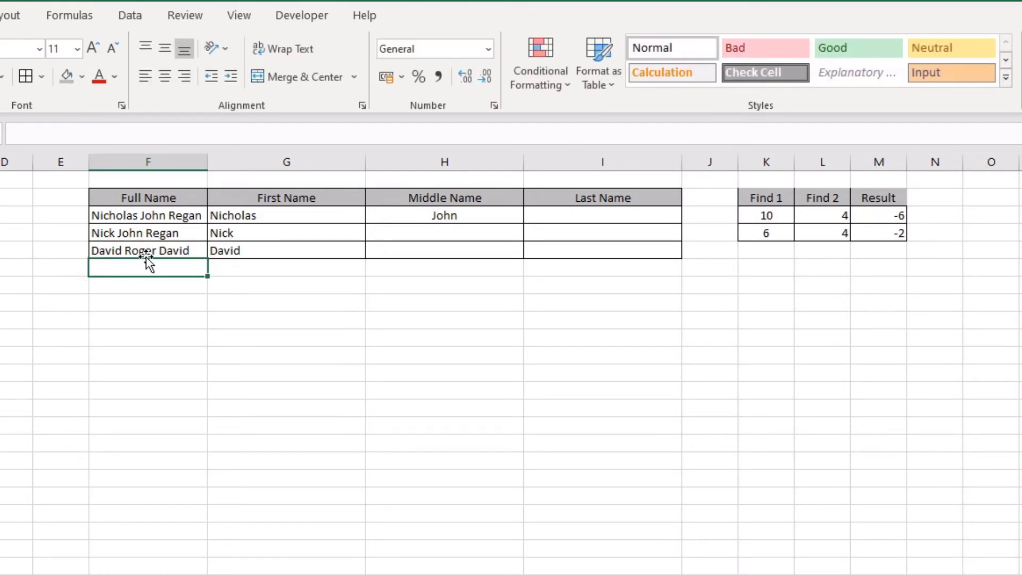
pyautogui.click(106, 252)
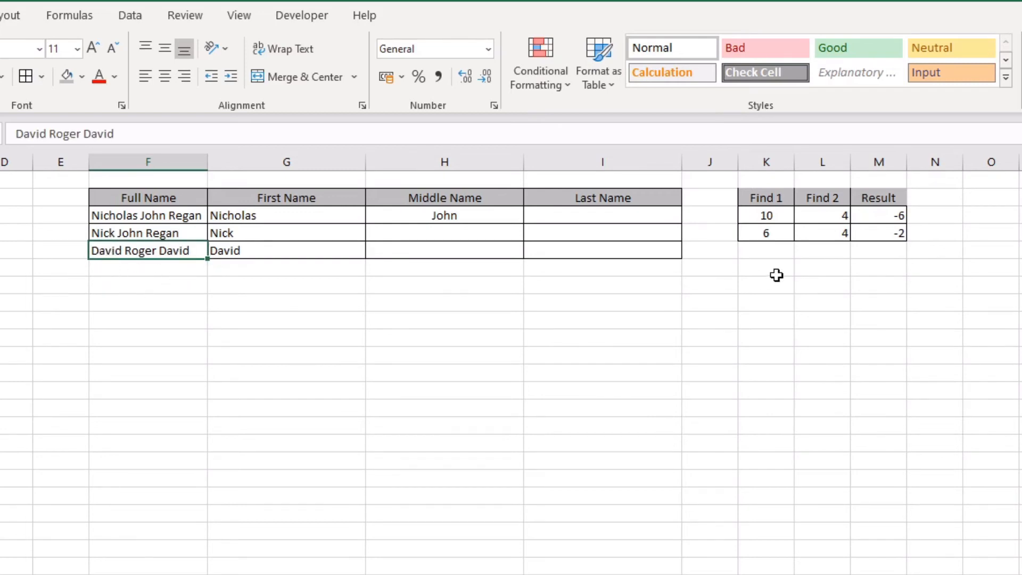
# Fill the character count formula from L4 down to L5, and select the middle name formula in H3.
pyautogui.click(828, 237)
pyautogui.moveTo(850, 241); pyautogui.dragTo(826, 270)
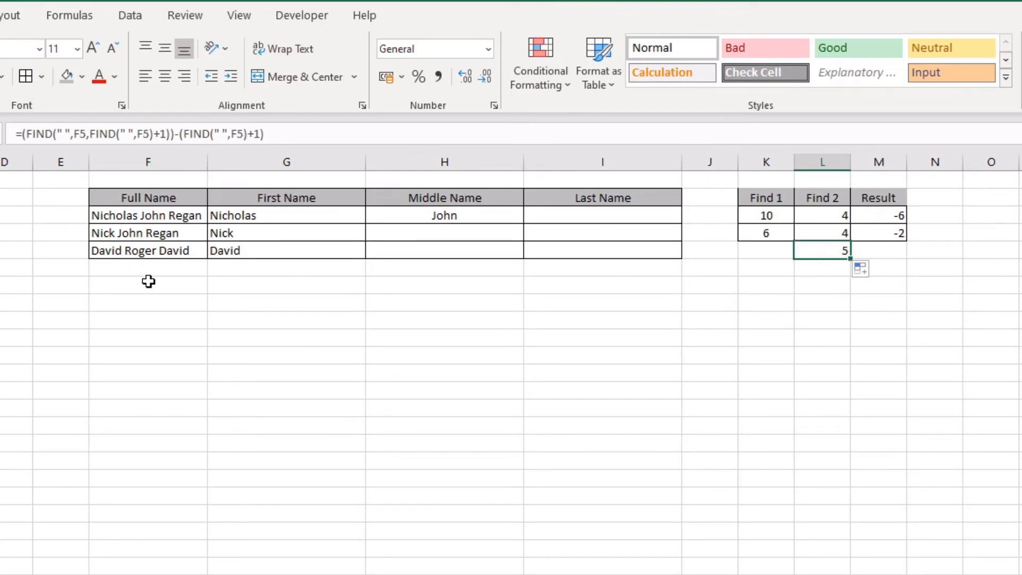
pyautogui.click(472, 215)
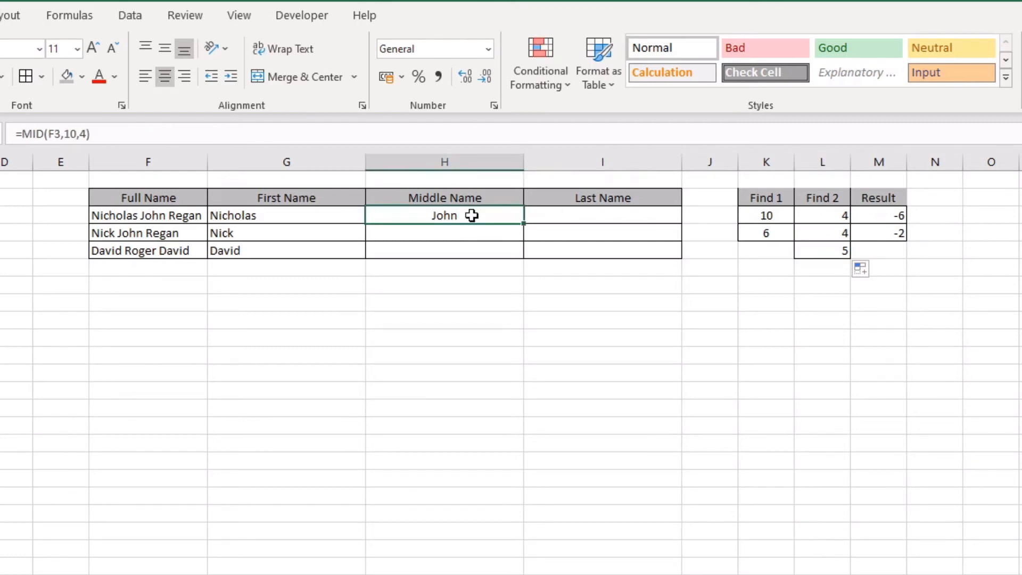
# Start a MID formula in H4 that uses the full name in F4 as its text.
pyautogui.click(783, 218)
pyautogui.click(440, 216)
pyautogui.click(763, 216)
pyautogui.click(457, 235)
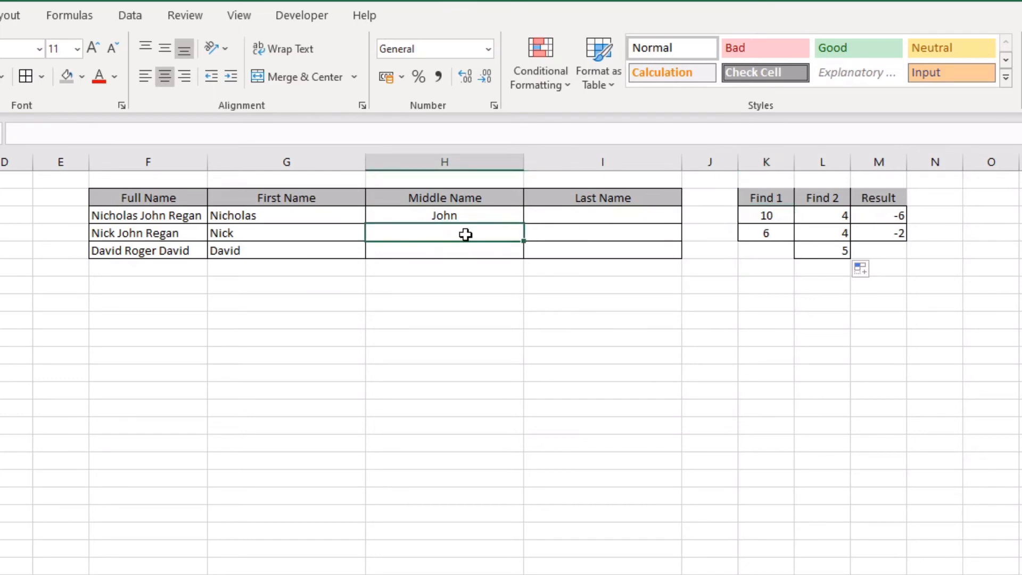
pyautogui.write('=mi')
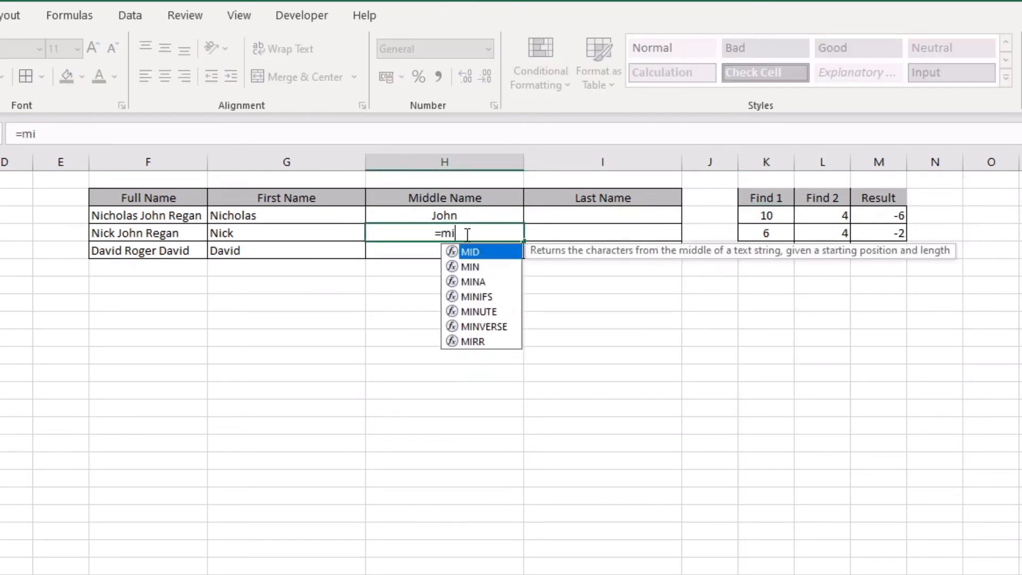
pyautogui.write('d(')
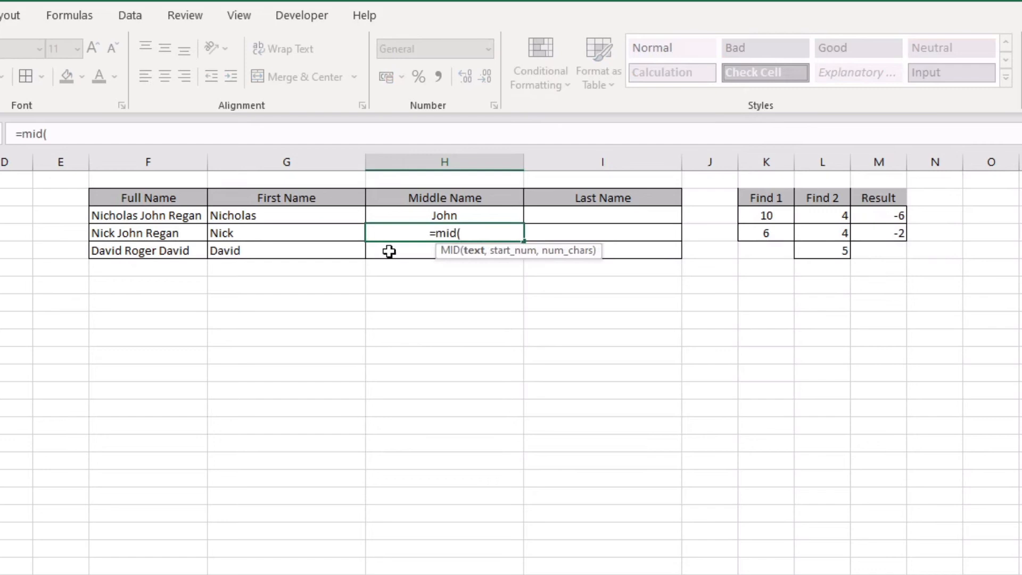
pyautogui.click(184, 233)
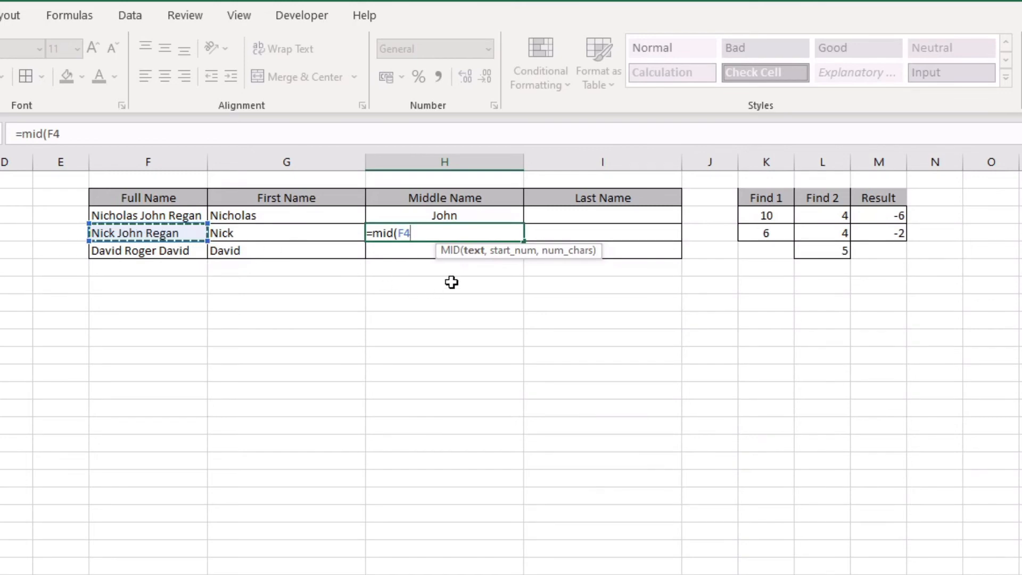
pyautogui.write(',')
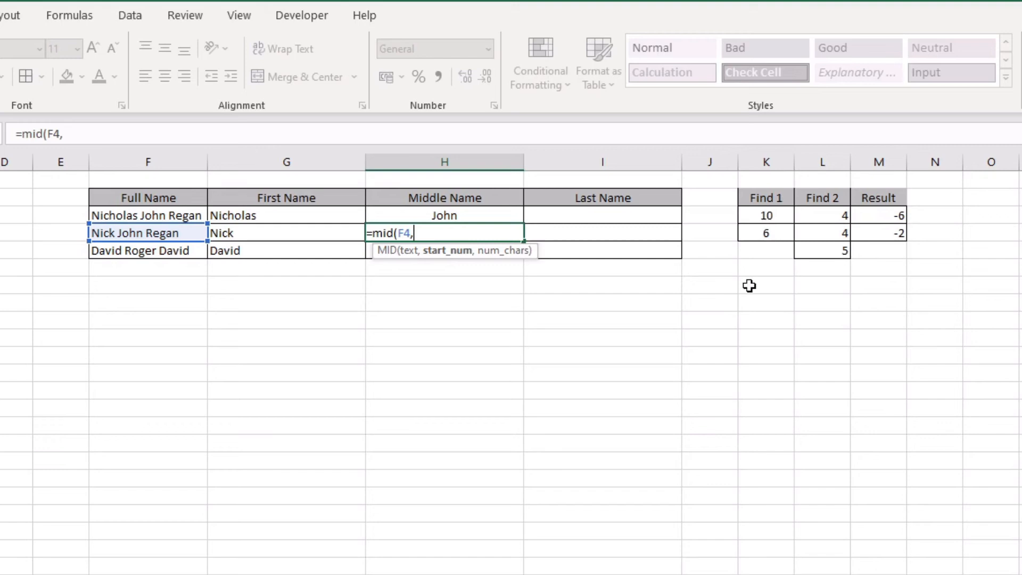
# Complete the H4 formula as =MID(F4,FIND(" ",F4)+1,1), with FIND giving the start position and 1 as the character count.
pyautogui.write('find(')
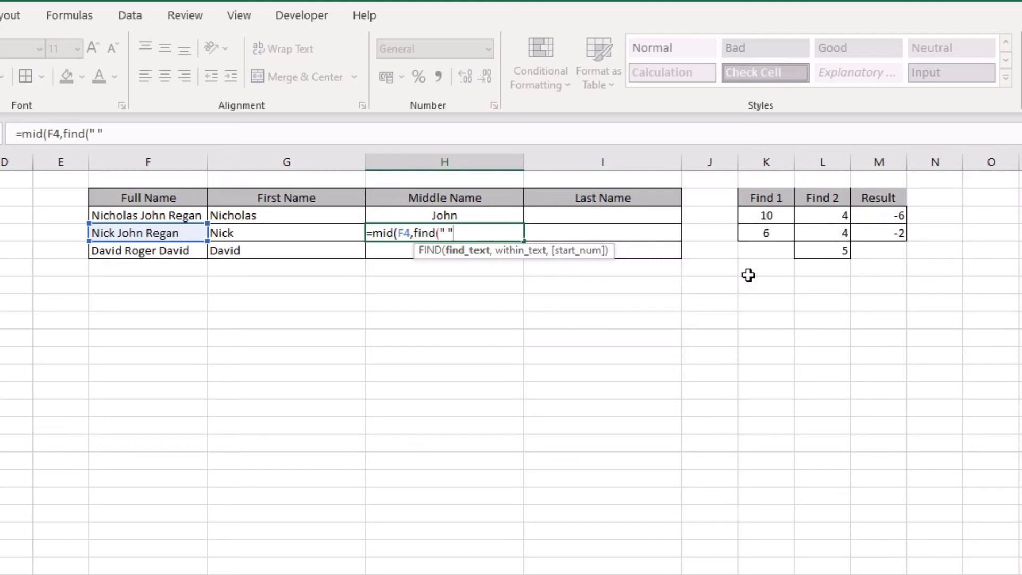
pyautogui.write('" ",')
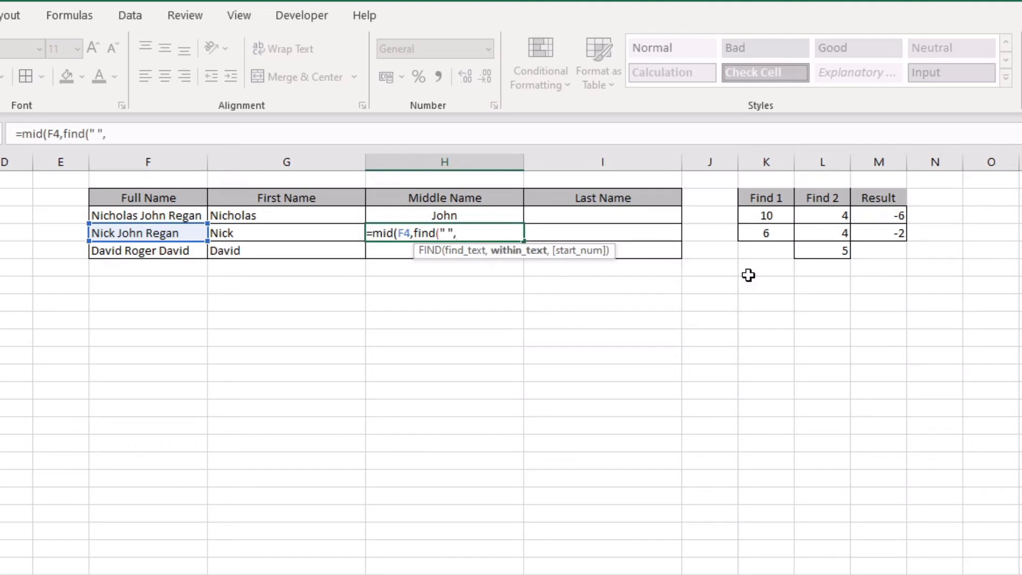
pyautogui.click(105, 234)
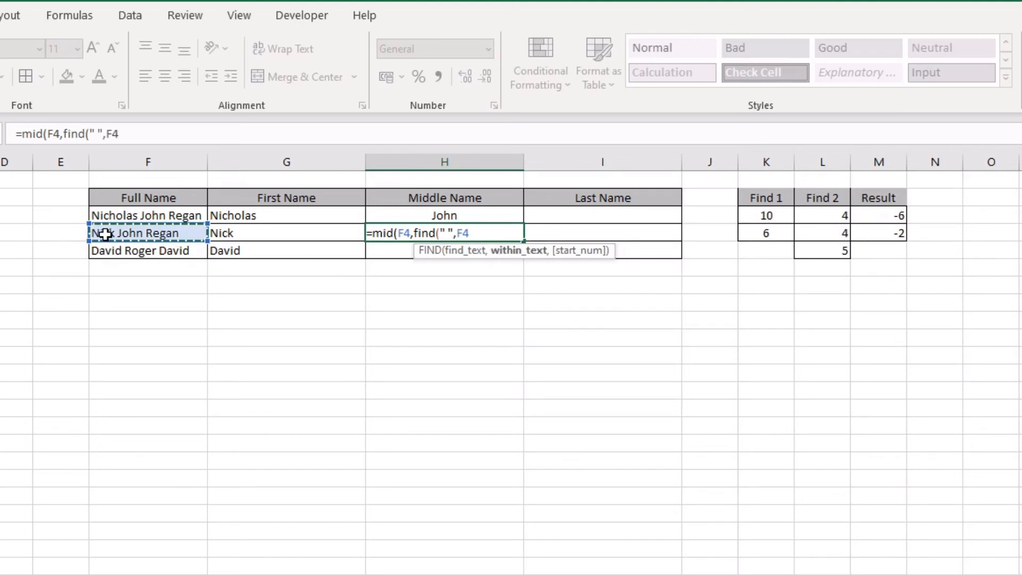
pyautogui.write(')')
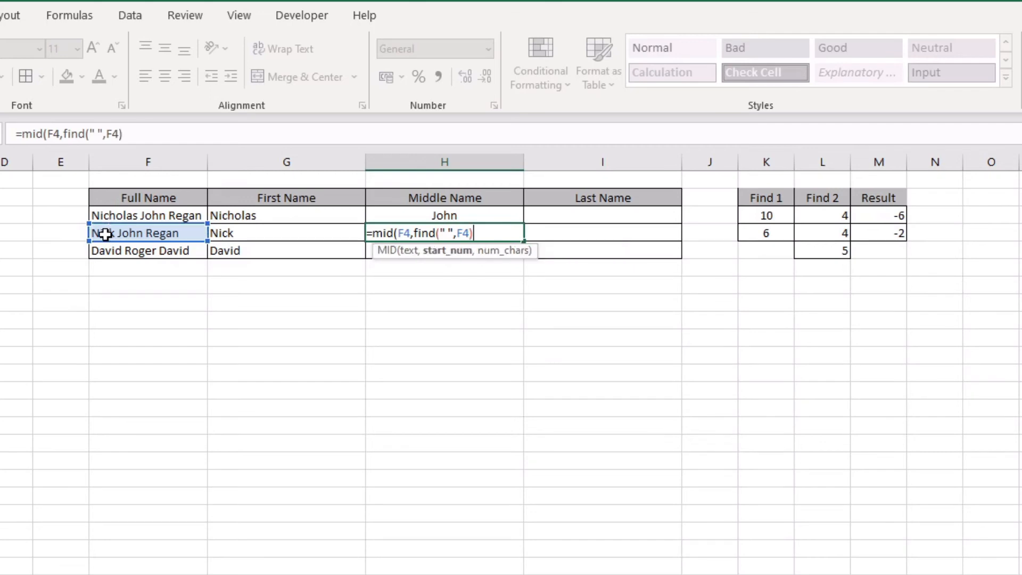
pyautogui.write('+1')
pyautogui.write(',1')
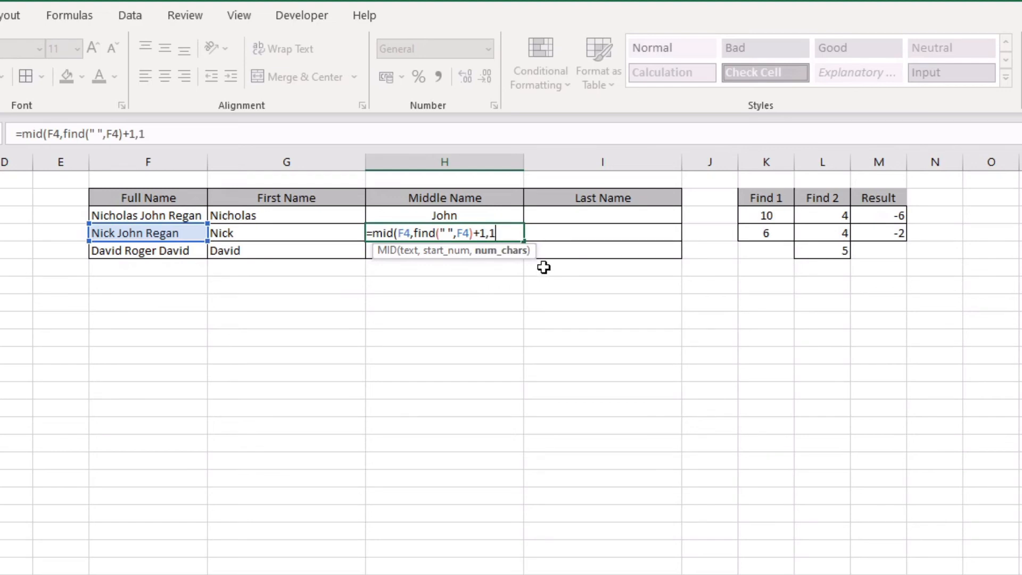
pyautogui.write(')')
pyautogui.press('Return')
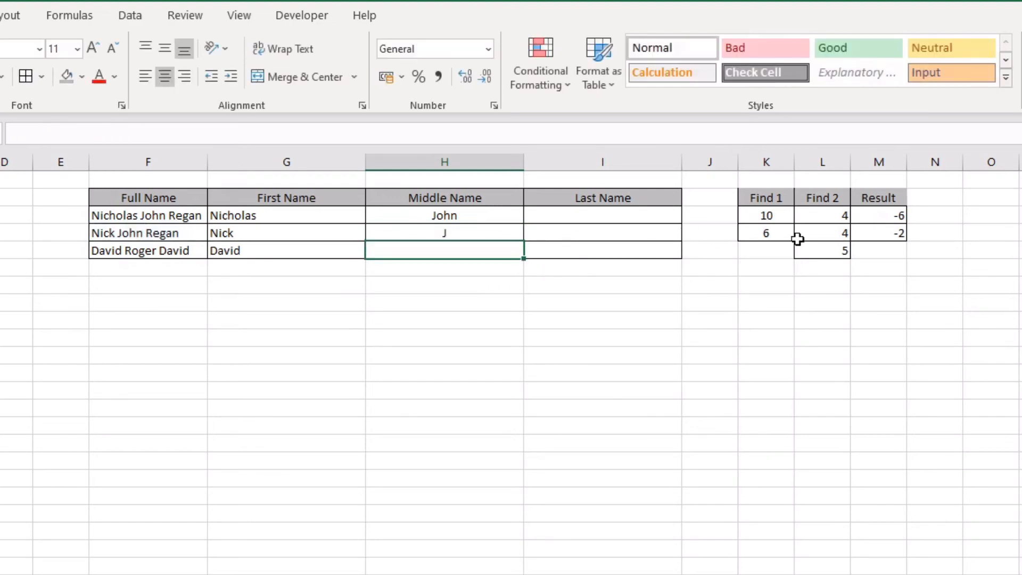
# Replace the character count of 1 in the H4 formula with the bracketed subtraction copied from L4, leaving out its equals sign.
pyautogui.click(798, 234)
pyautogui.moveTo(264, 133); pyautogui.dragTo(24, 133)
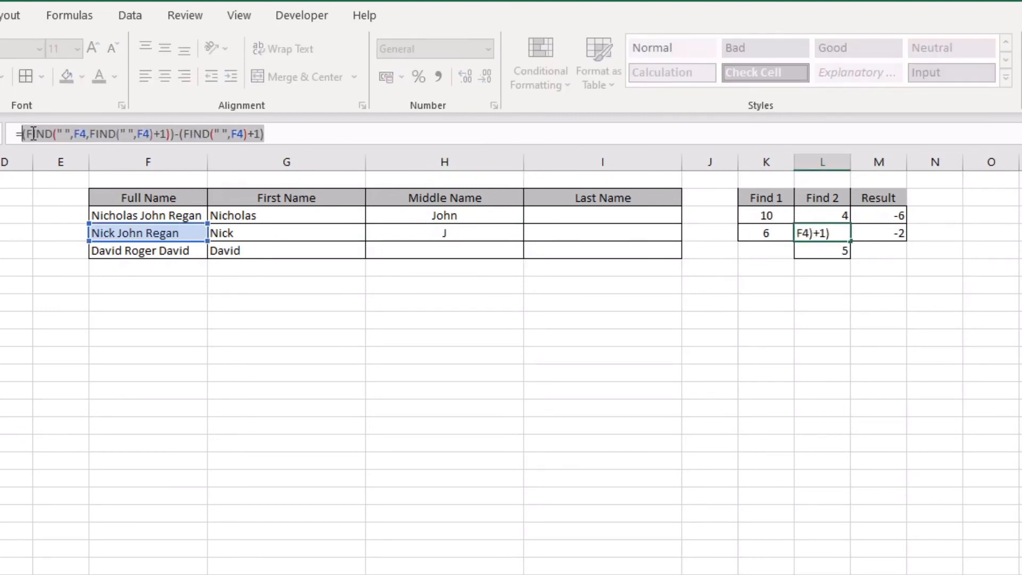
pyautogui.press('Escape')
pyautogui.click(410, 232)
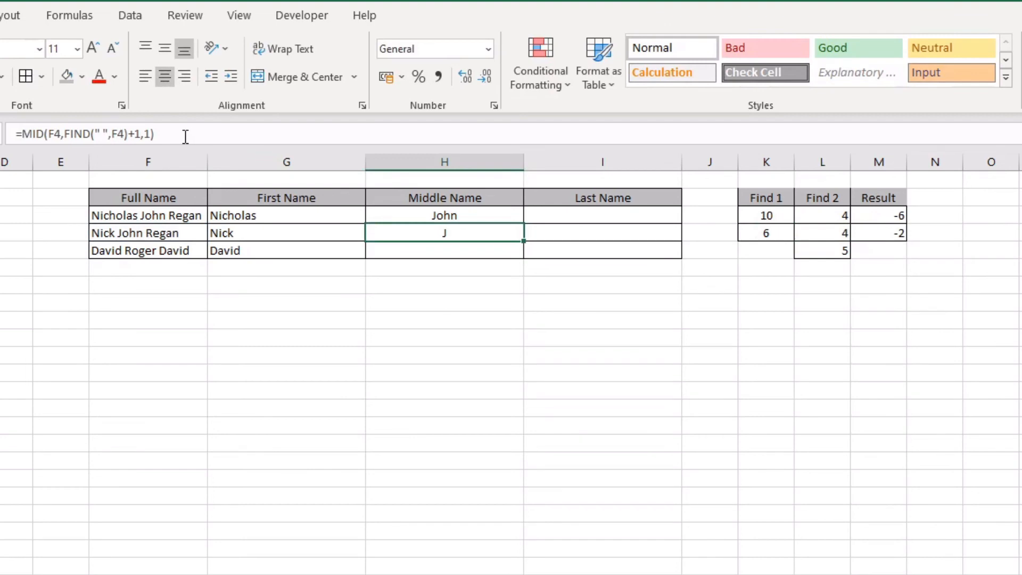
pyautogui.doubleClick(149, 134)
pyautogui.hotkey('ctrl', 'v')
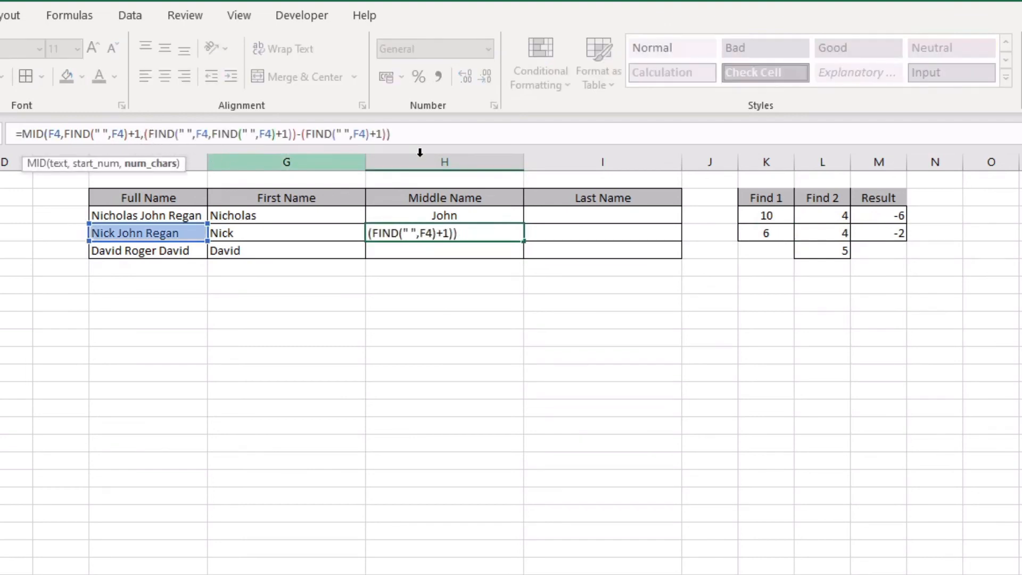
pyautogui.click(416, 133)
pyautogui.press('Return')
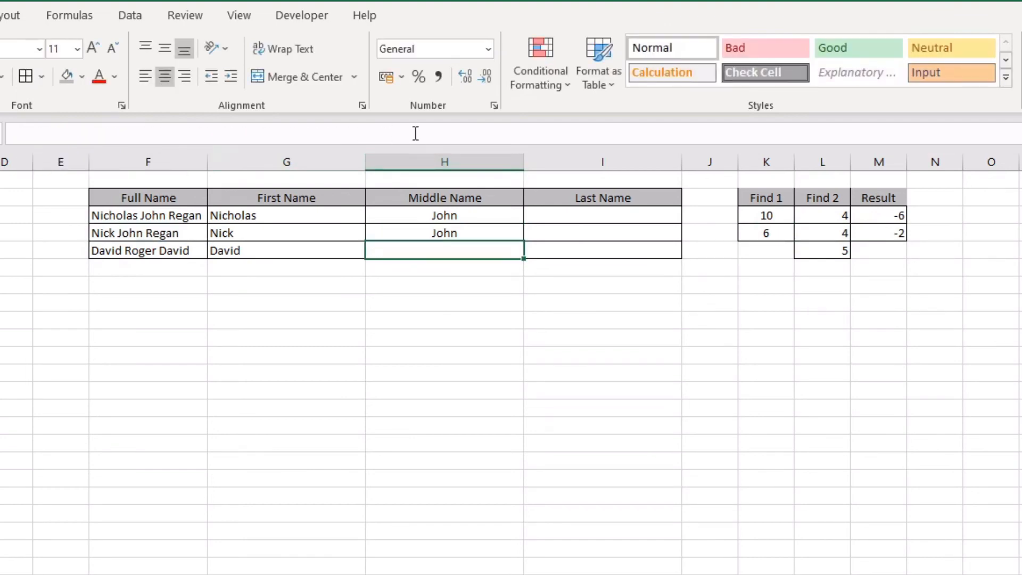
# Fill the middle name formula from H4 down to H5, and review the combined formula in H4.
pyautogui.click(486, 231)
pyautogui.moveTo(524, 242); pyautogui.dragTo(508, 254)
pyautogui.click(485, 239)
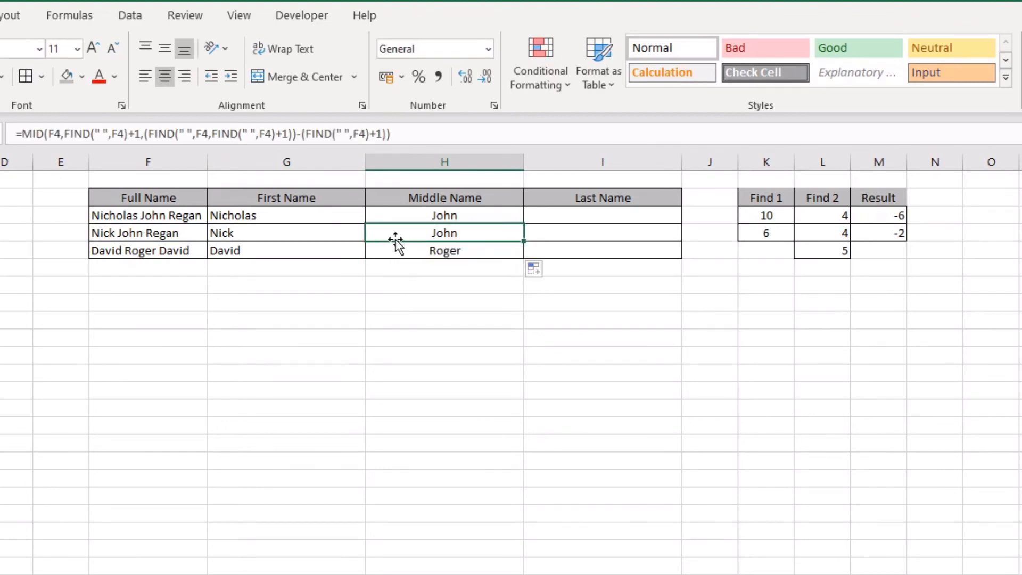
pyautogui.click(462, 130)
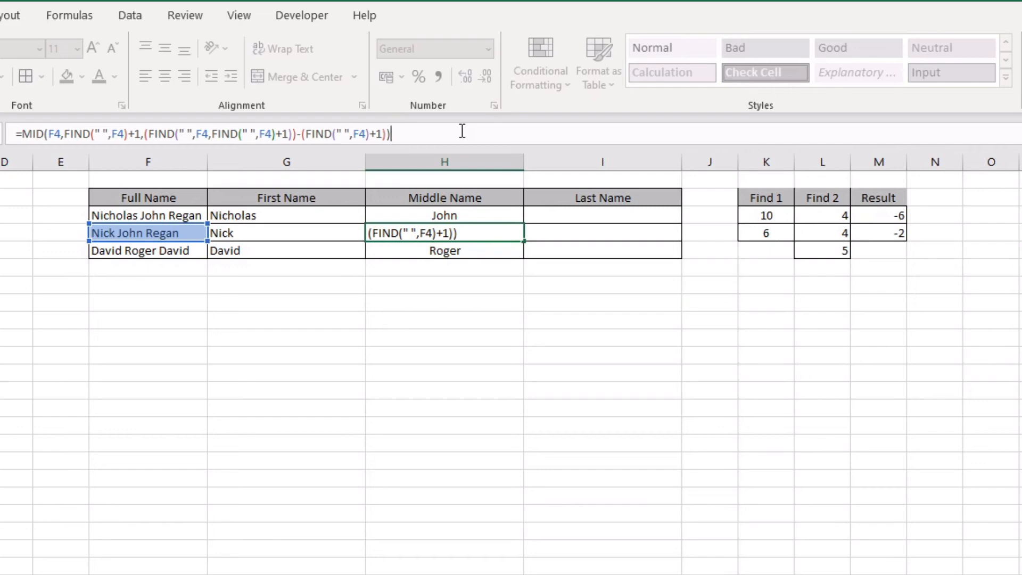
pyautogui.press('Return')
pyautogui.click(485, 233)
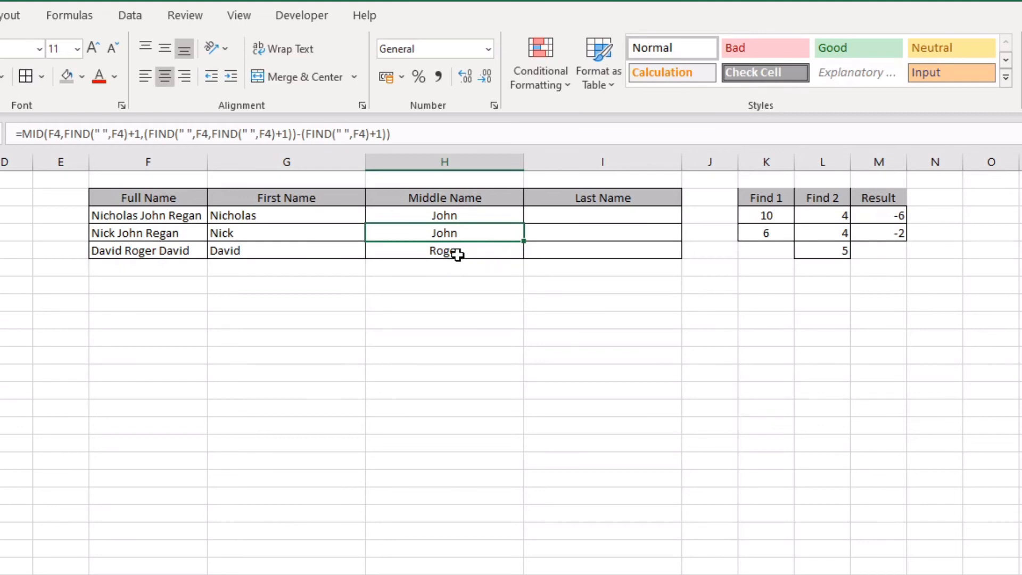
# Clear the middle name formulas from H4 and H5, and reselect H4.
pyautogui.moveTo(456, 253); pyautogui.dragTo(463, 237)
pyautogui.press('Delete')
pyautogui.click(463, 237)
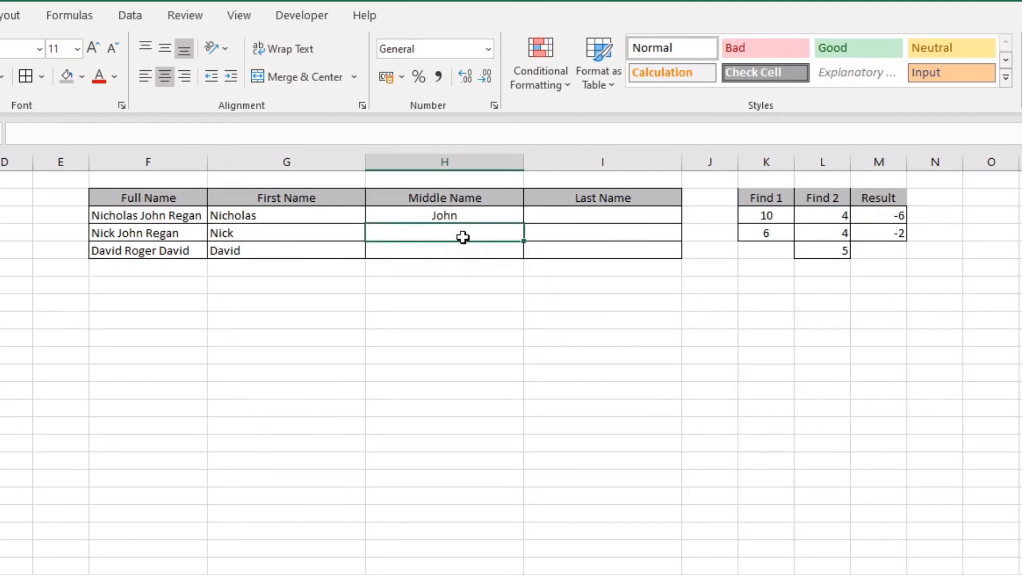
# Begin the H4 formula again with =mid(F4,find(" ",F4)+1, covering the text and start position arguments.
pyautogui.write('=mid(')
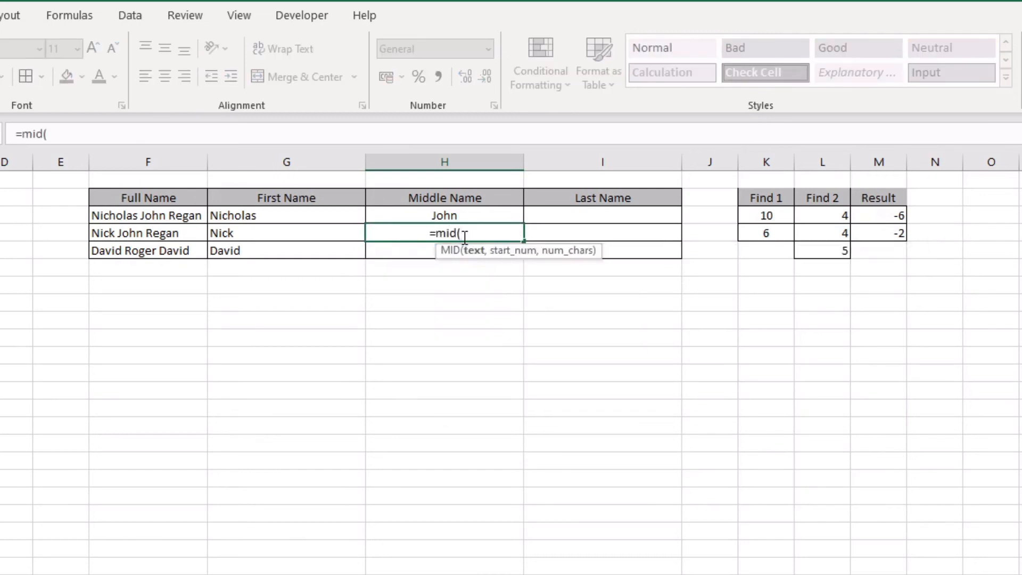
pyautogui.click(165, 233)
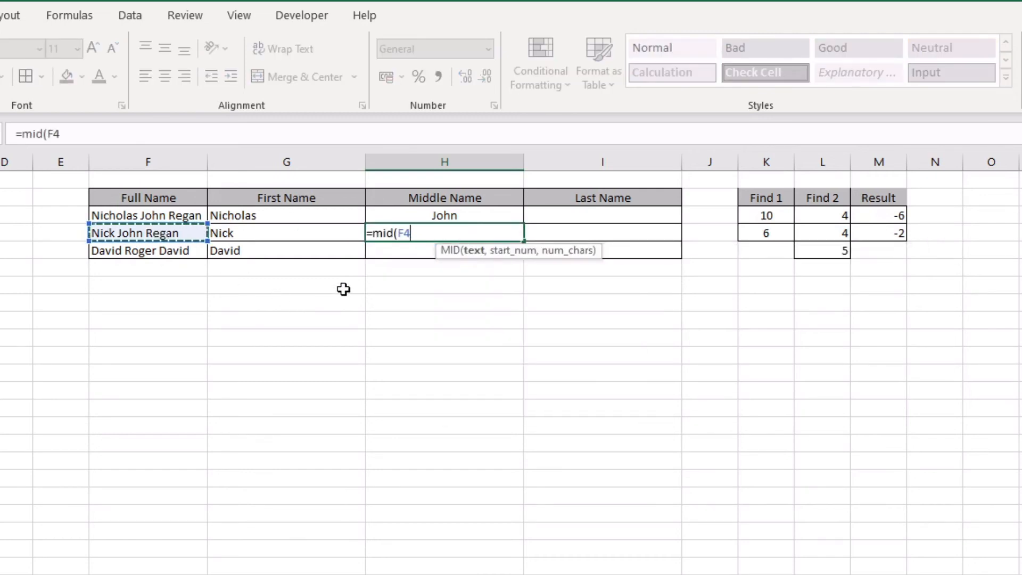
pyautogui.write(',')
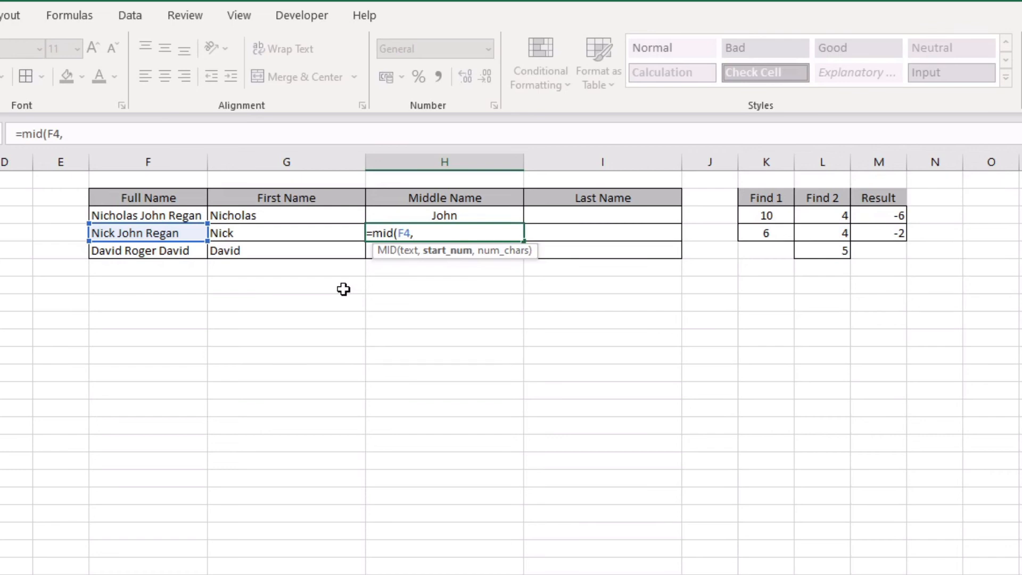
pyautogui.write('find(')
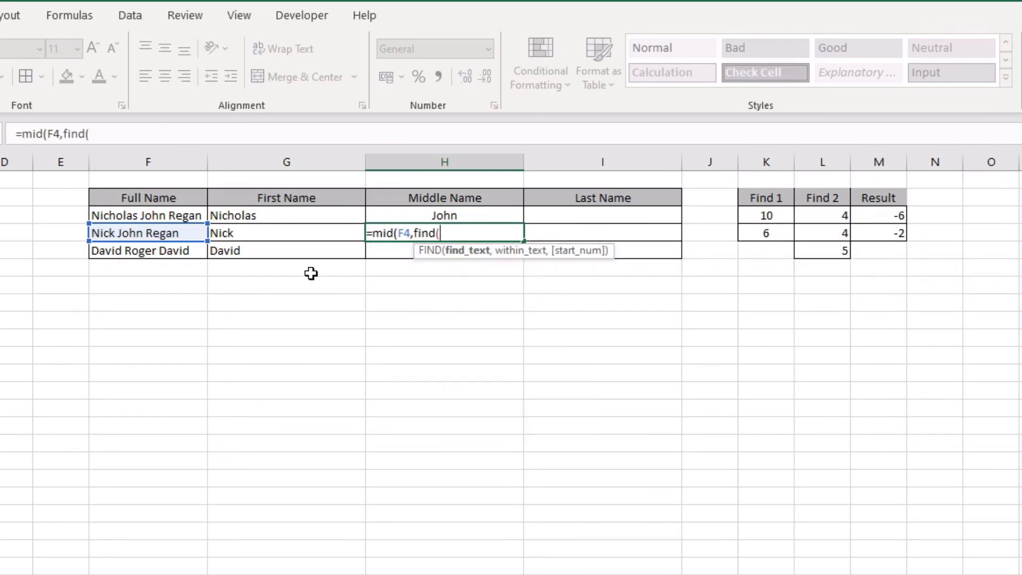
pyautogui.write('" ",')
pyautogui.click(150, 233)
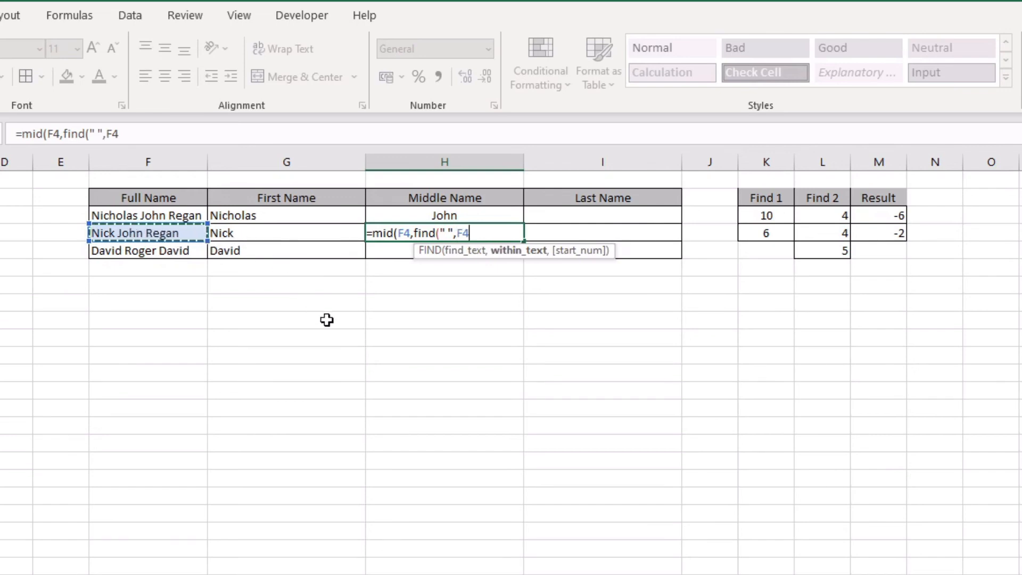
pyautogui.write(')+1')
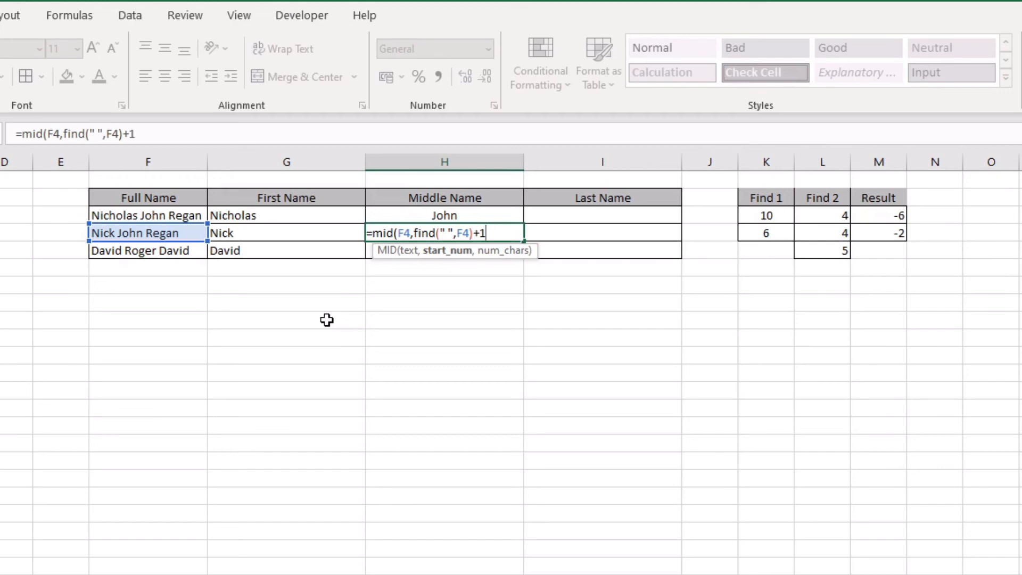
pyautogui.write(',')
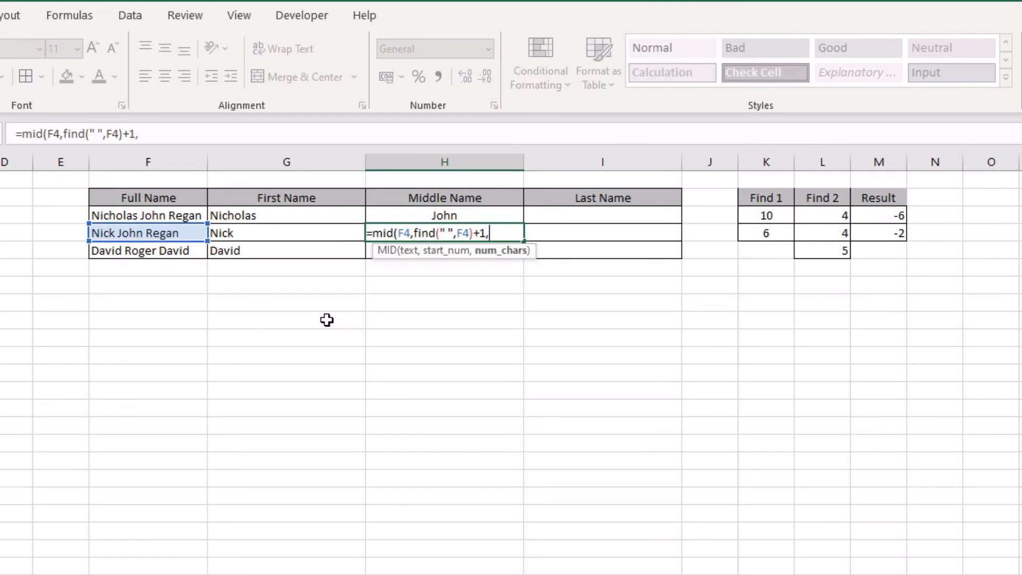
# Paste the copied subtraction as the character count in H4, and delete it back to its opening bracket.
pyautogui.hotkey('ctrl', 'v')
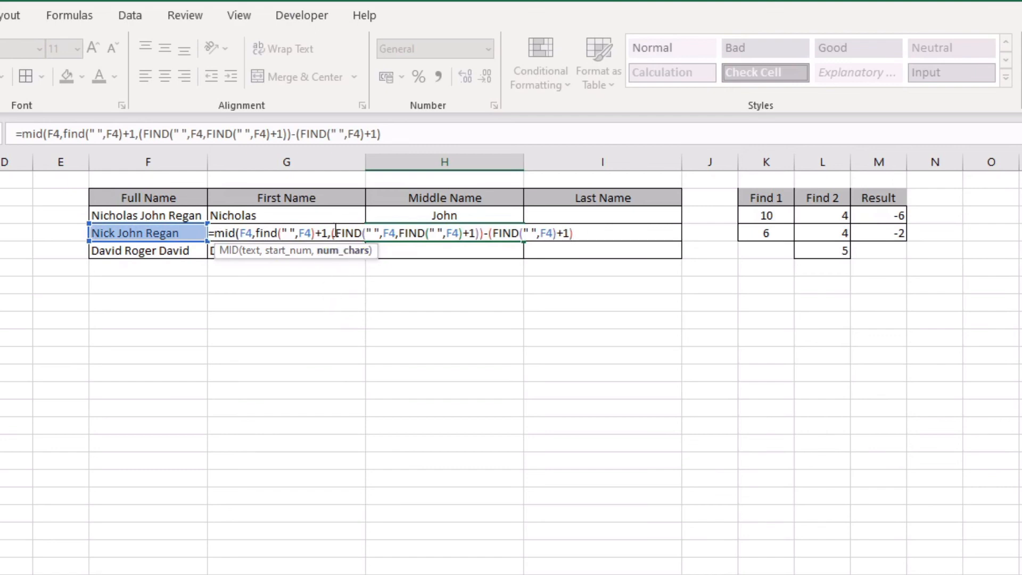
pyautogui.press('BackSpace')
pyautogui.press('BackSpace')
pyautogui.press('BackSpace')
pyautogui.press('BackSpace')
pyautogui.press('BackSpace')
pyautogui.press('BackSpace')
pyautogui.press('BackSpace')
pyautogui.press('BackSpace')
pyautogui.press('BackSpace')
pyautogui.press('BackSpace')
pyautogui.press('BackSpace')
pyautogui.press('BackSpace')
pyautogui.press('BackSpace')
pyautogui.press('BackSpace')
pyautogui.press('BackSpace')
pyautogui.press('BackSpace')
pyautogui.press('BackSpace')
pyautogui.press('BackSpace')
pyautogui.press('BackSpace')
pyautogui.press('BackSpace')
pyautogui.press('BackSpace')
pyautogui.press('BackSpace')
pyautogui.press('BackSpace')
pyautogui.press('BackSpace')
pyautogui.press('BackSpace')
pyautogui.press('BackSpace')
pyautogui.press('BackSpace')
pyautogui.press('BackSpace')
pyautogui.press('BackSpace')
pyautogui.press('BackSpace')
pyautogui.press('BackSpace')
pyautogui.press('BackSpace')
pyautogui.press('BackSpace')
pyautogui.press('BackSpace')
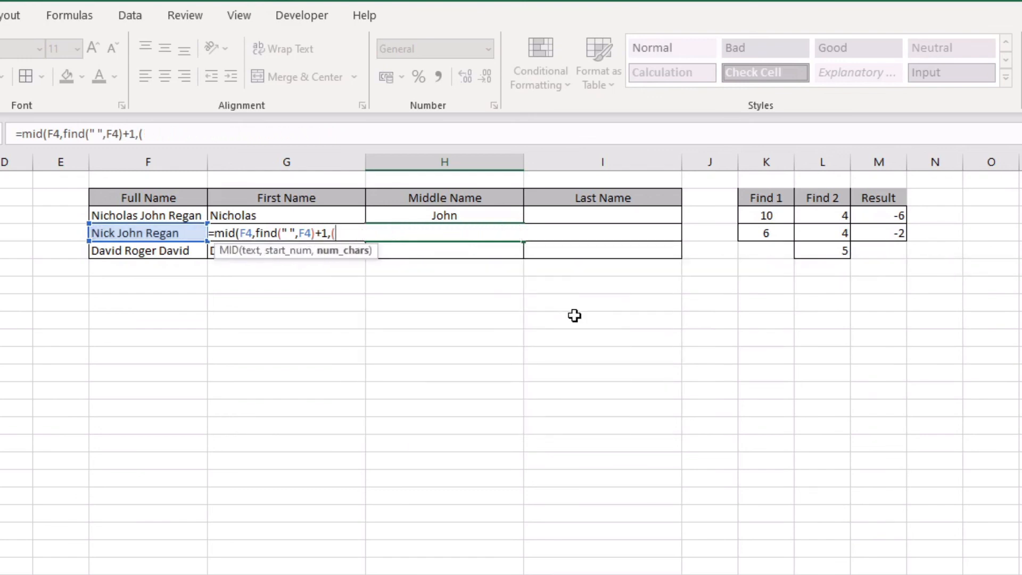
# Extend the H4 character count with (find(" ",F4,find(" ",F4)+1)) to locate the second space in the full name.
pyautogui.write('find(')
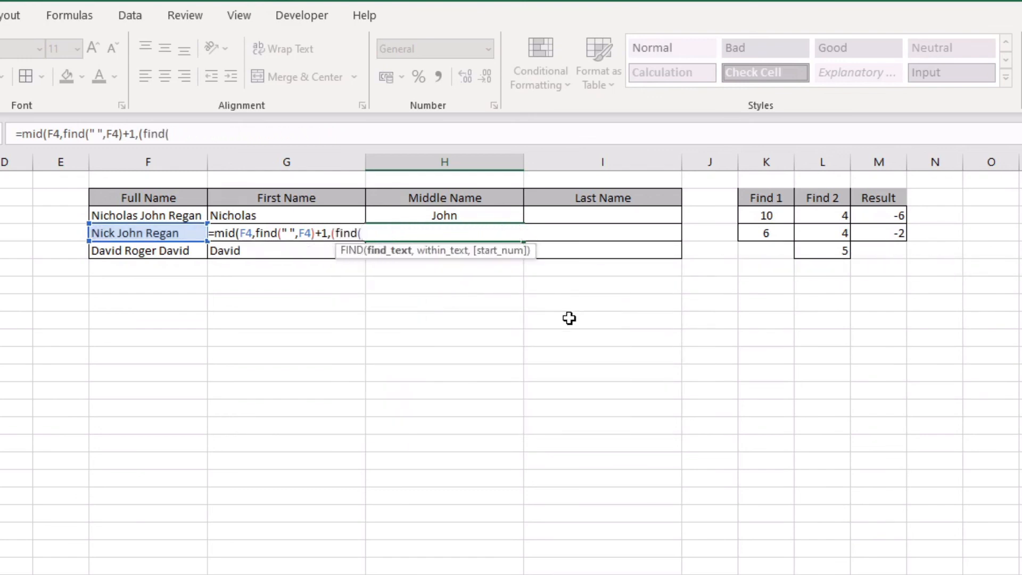
pyautogui.write('" ",')
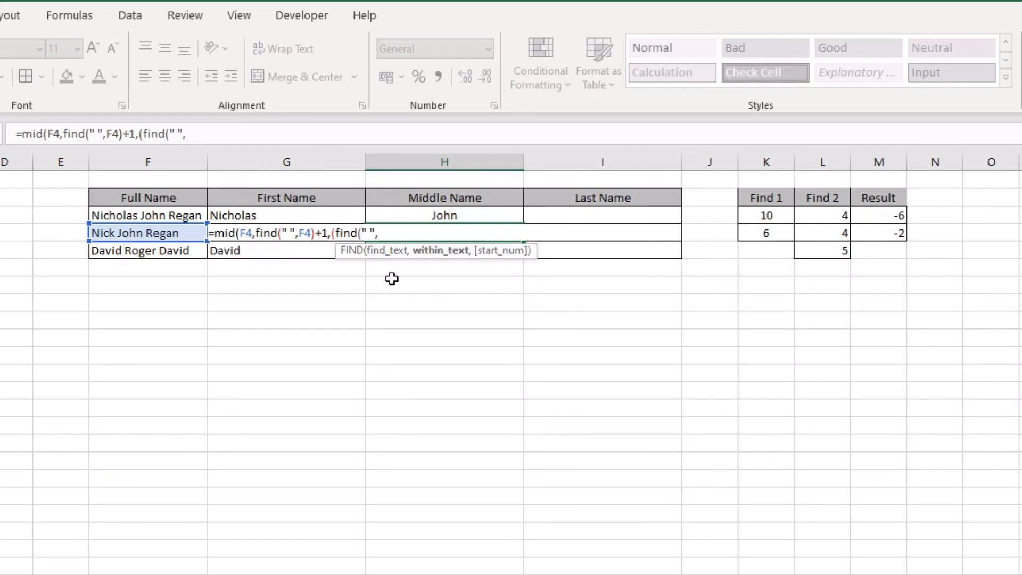
pyautogui.click(193, 233)
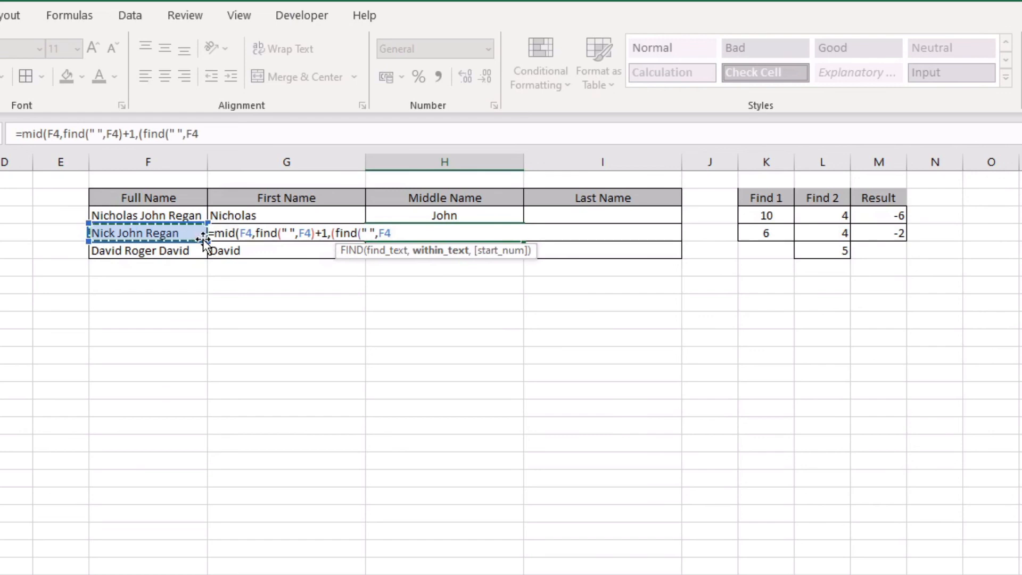
pyautogui.write(',find(')
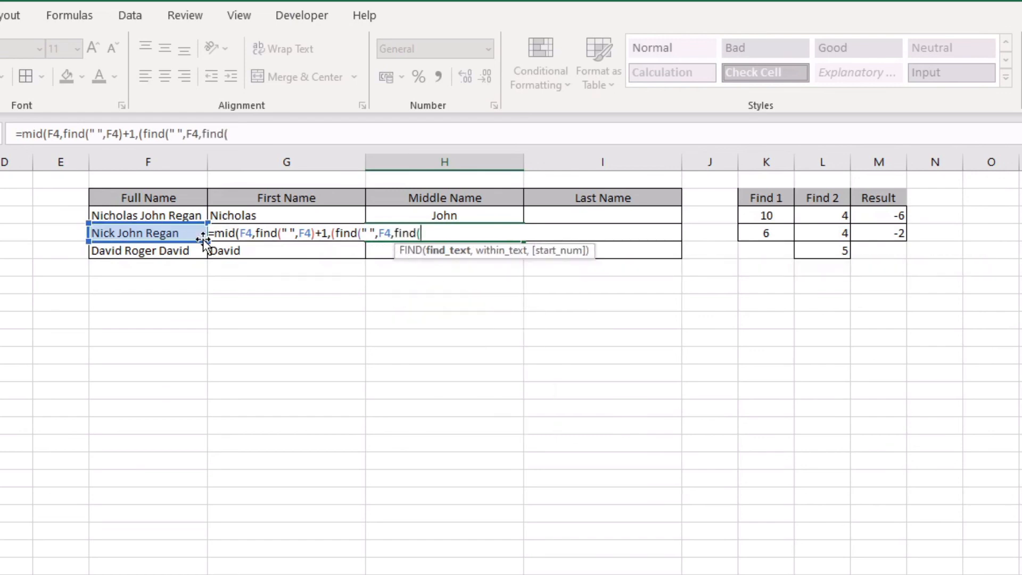
pyautogui.write('" ".')
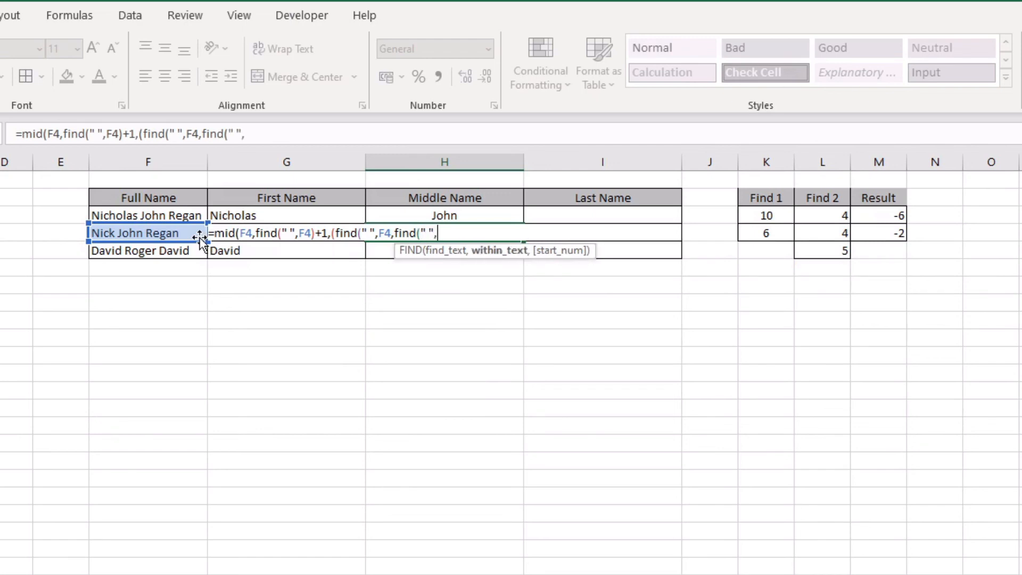
pyautogui.click(147, 232)
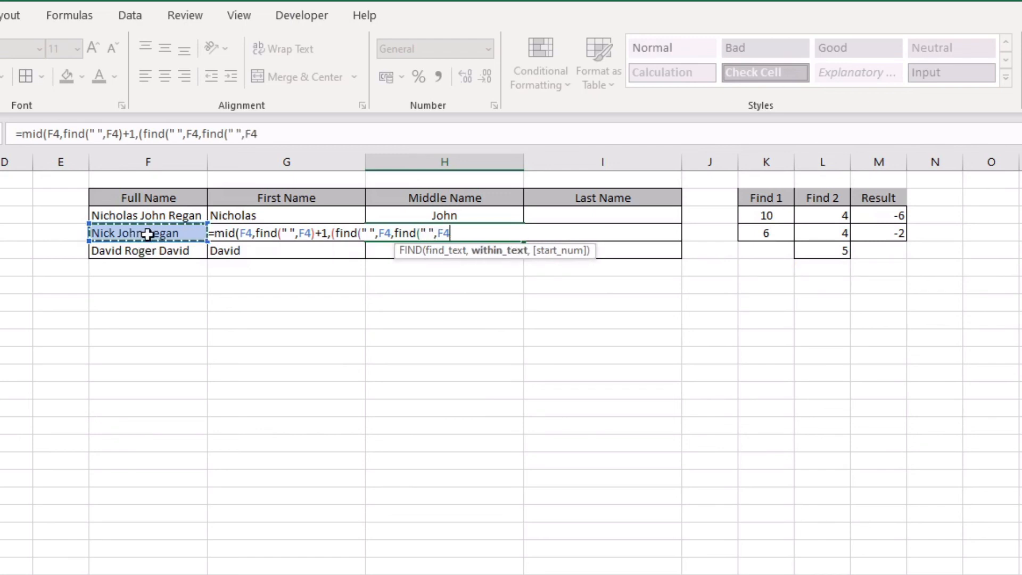
pyautogui.write(')')
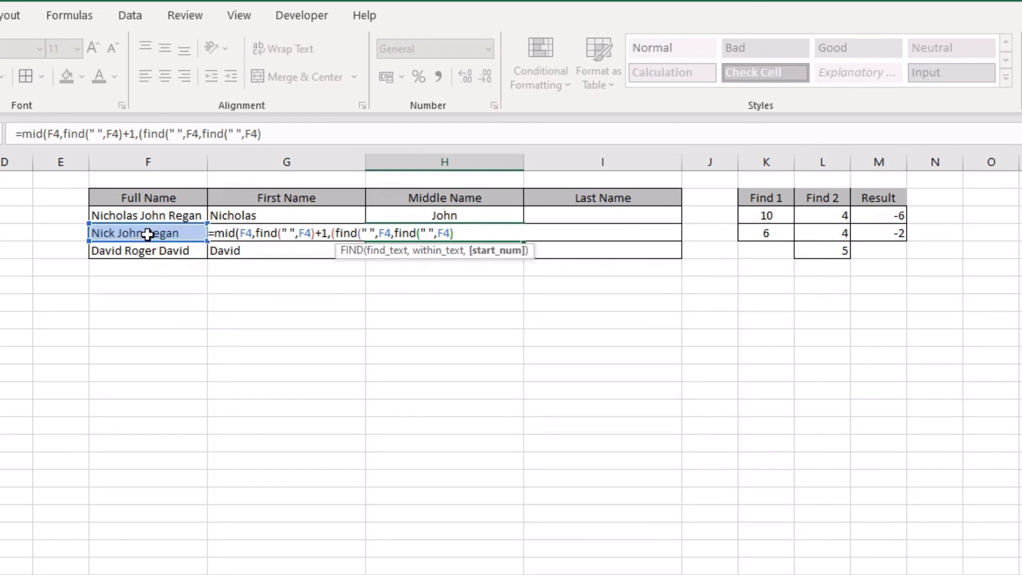
pyautogui.write('+1)')
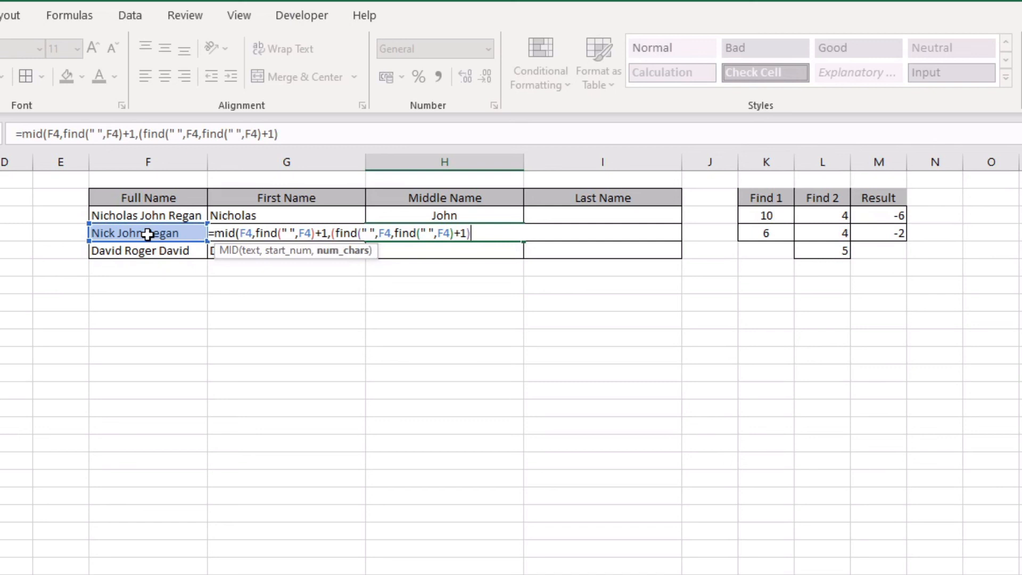
pyautogui.write(')')
# Subtract (find(" ",F4)+1) from the second-space position in H4, and commit the MID formula, accepting the proposed bracket correction.
pyautogui.write('-find(')
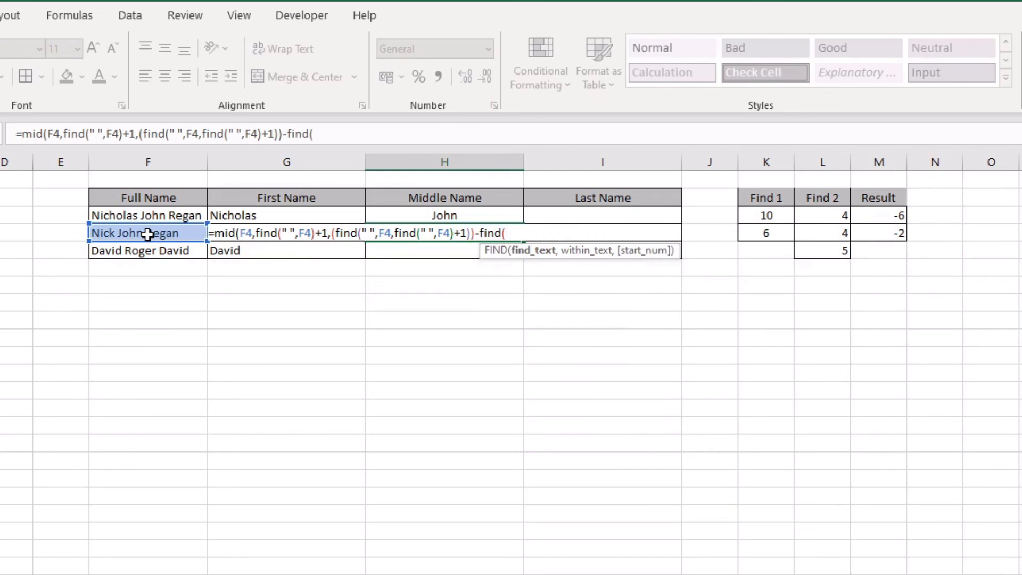
pyautogui.write('" ",')
pyautogui.click(147, 234)
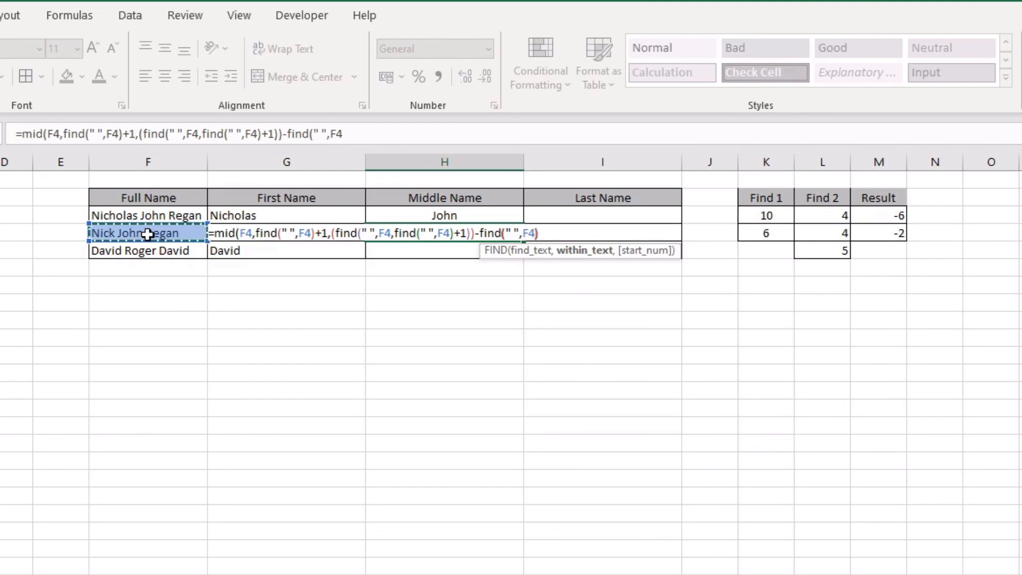
pyautogui.write(')+1')
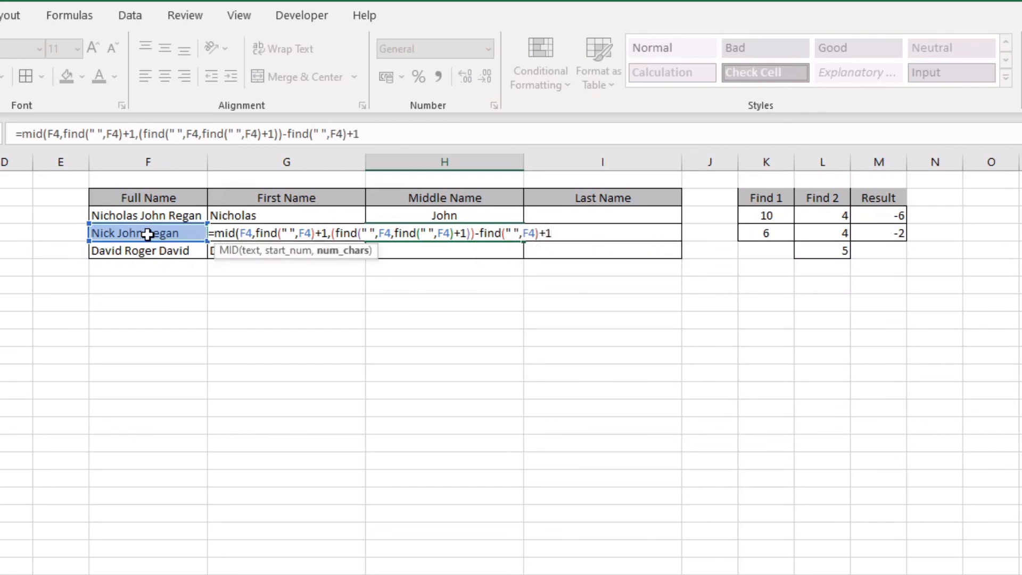
pyautogui.write(')')
pyautogui.click(480, 232)
pyautogui.write('(')
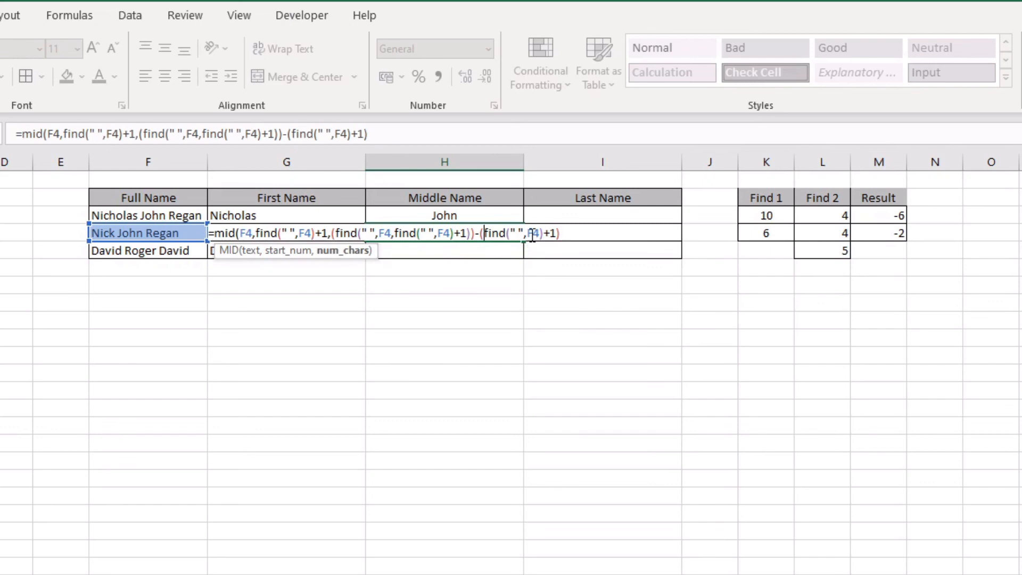
pyautogui.press('Return')
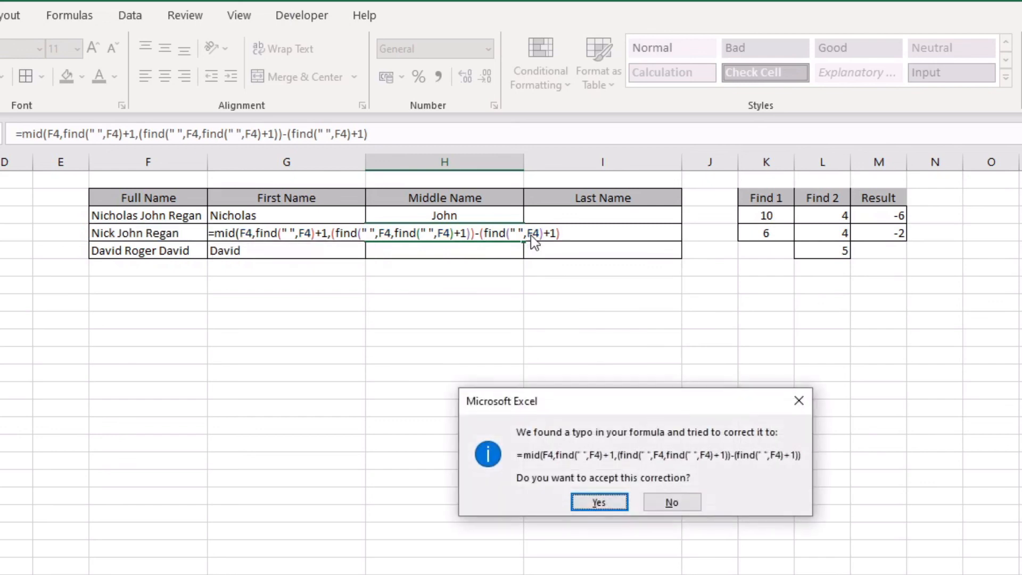
pyautogui.press('Return')
# Fill the middle name formula from H4 down to H5, and check the copied formula in H5.
pyautogui.click(519, 233)
pyautogui.moveTo(523, 243); pyautogui.dragTo(524, 258)
pyautogui.click(497, 282)
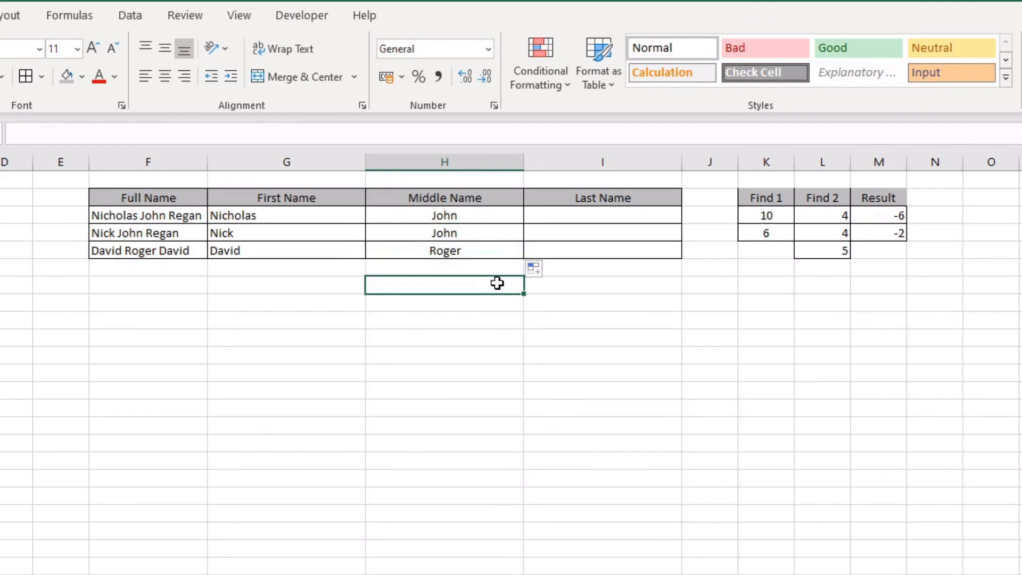
pyautogui.click(469, 251)
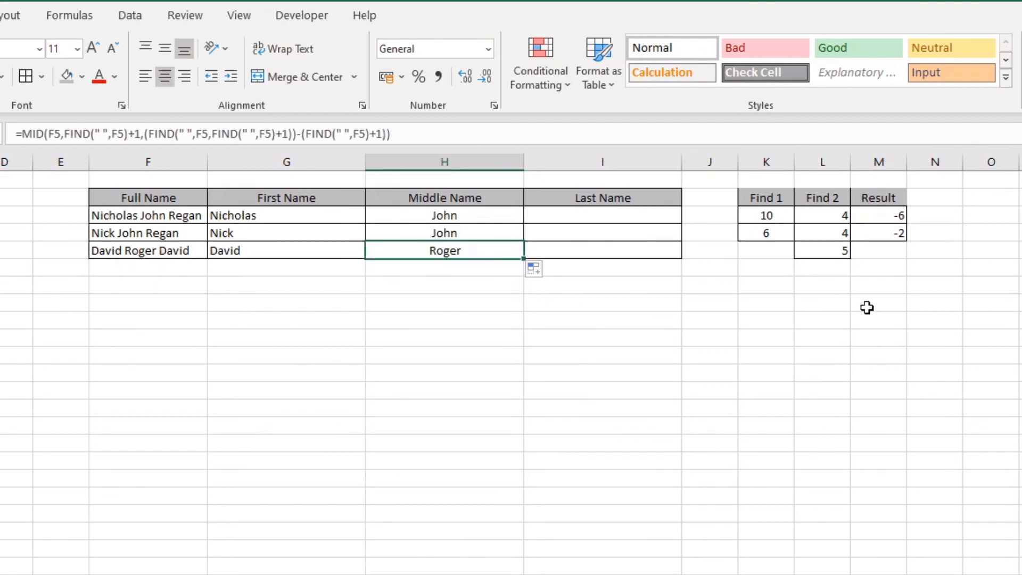
# Examine the helper formulas under Find 1, Find 2 and Result, and compare them with the combined MID formulas in H3 to H5.
pyautogui.click(839, 246)
pyautogui.click(828, 217)
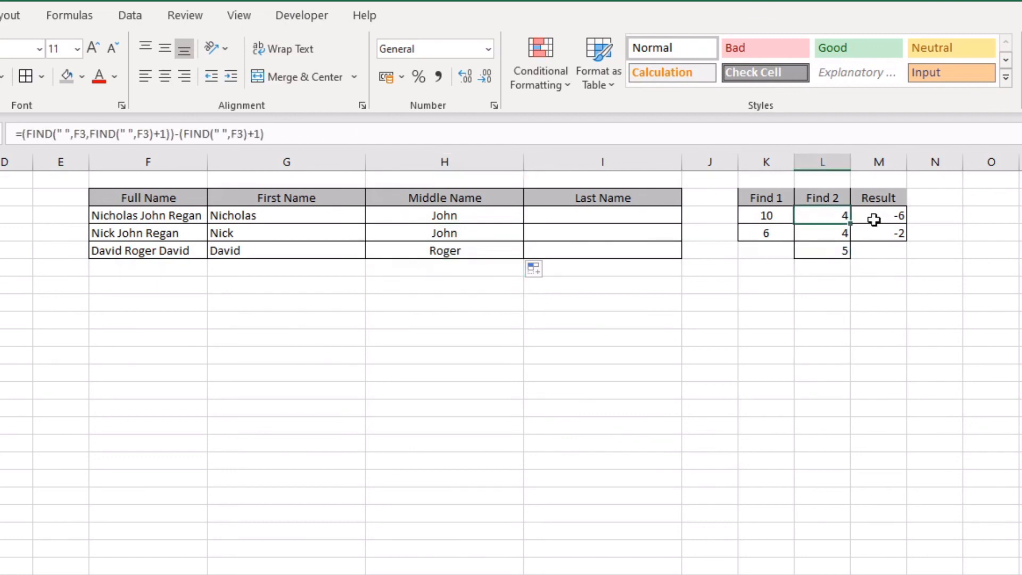
pyautogui.click(903, 227)
pyautogui.click(828, 234)
pyautogui.click(828, 216)
pyautogui.click(837, 231)
pyautogui.click(778, 214)
pyautogui.click(778, 231)
pyautogui.click(803, 217)
pyautogui.click(814, 237)
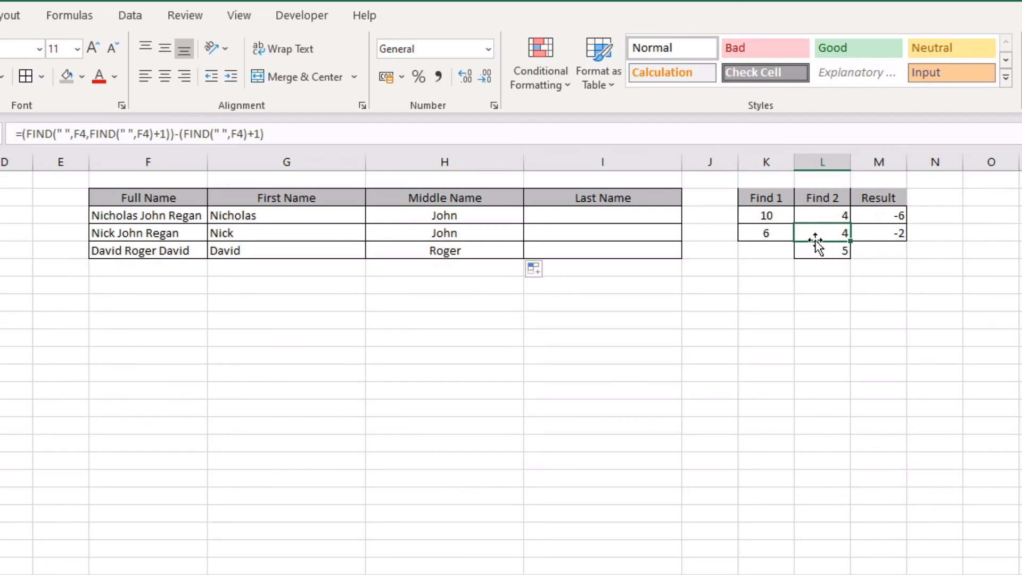
pyautogui.click(391, 233)
pyautogui.click(404, 215)
pyautogui.click(398, 233)
pyautogui.click(396, 252)
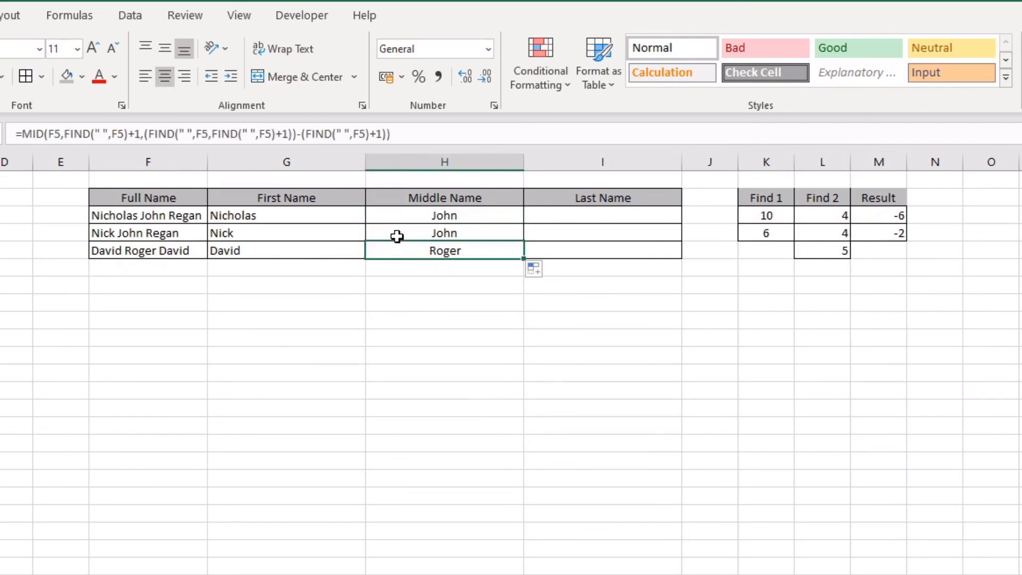